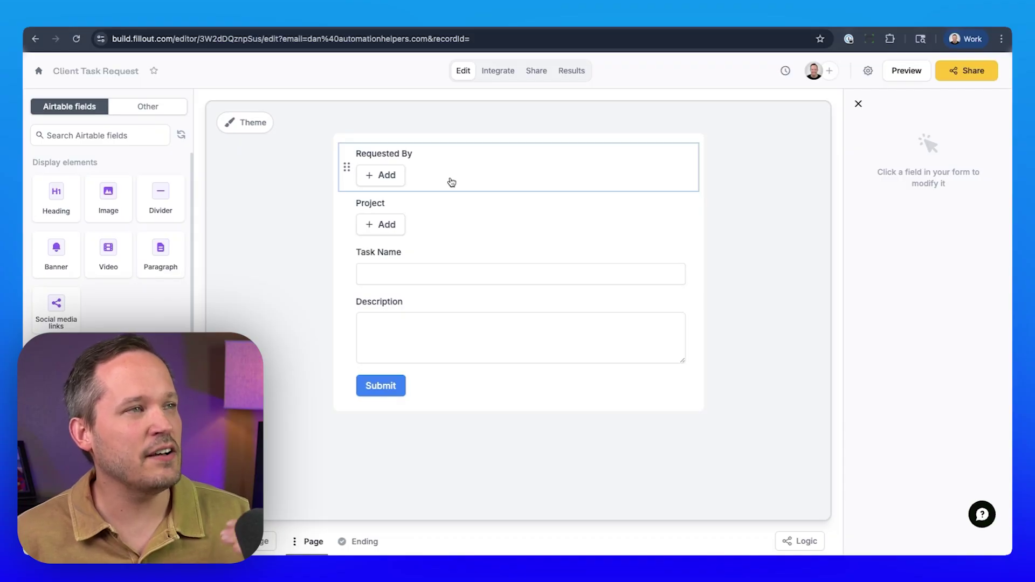
# Step: Browse the Requested By client records: Tech Innovators Inc., Green Earth Solutions and Urban Builders Co
pyautogui.click(387, 175)
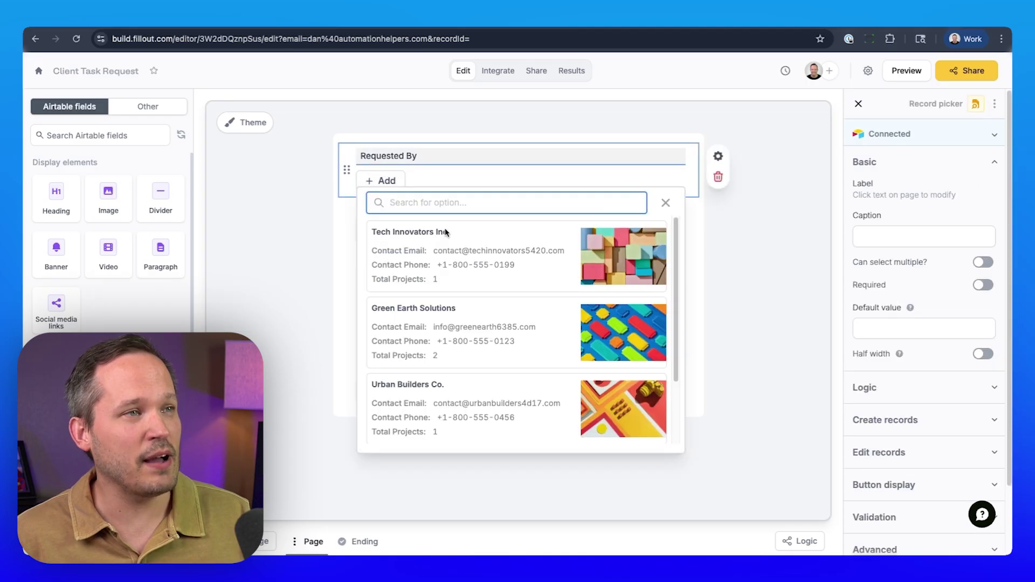
pyautogui.scroll(-2, 500, 316)
pyautogui.scroll(2, 501, 317)
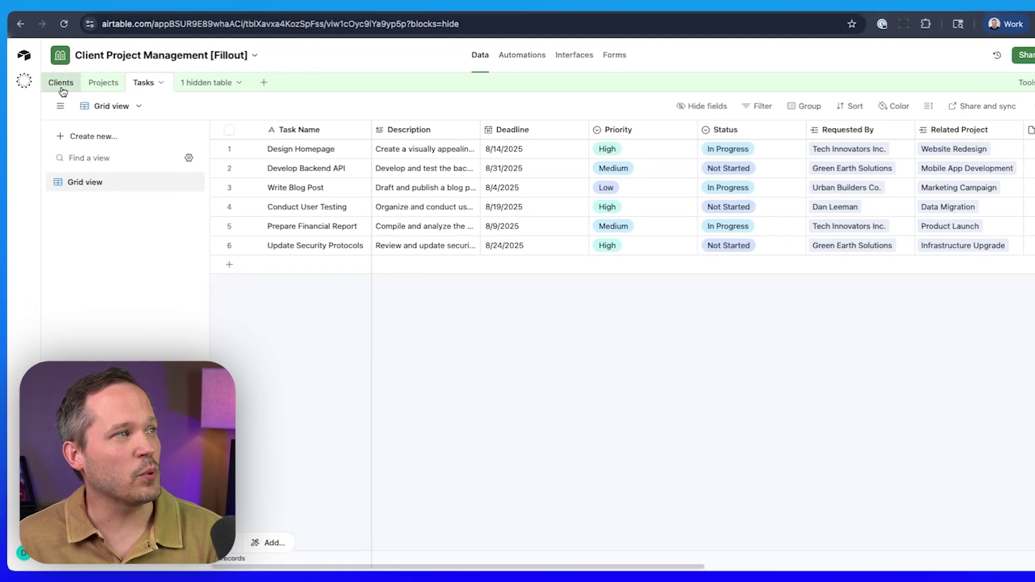
pyautogui.click(61, 86)
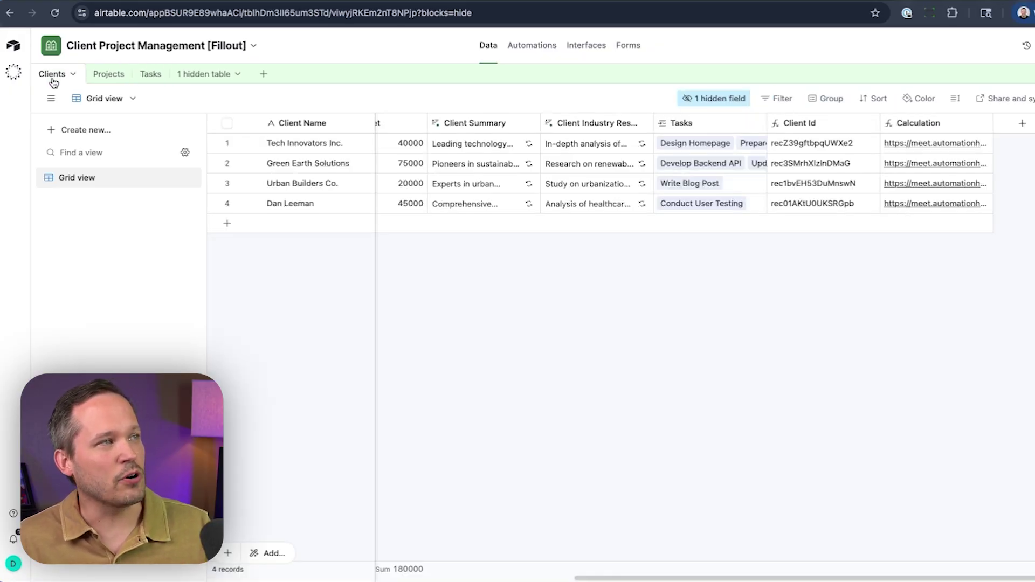
pyautogui.click(106, 82)
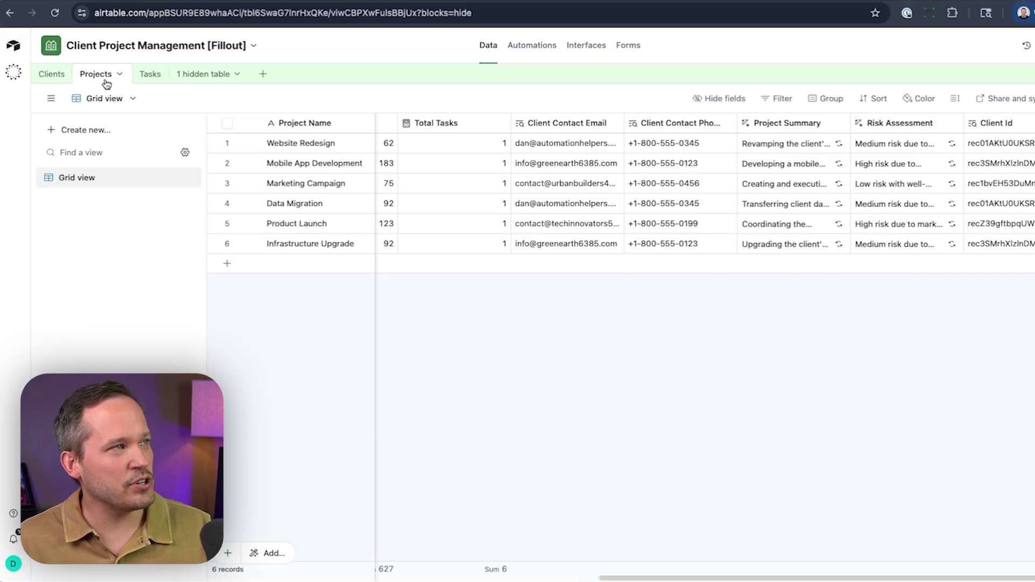
pyautogui.click(144, 75)
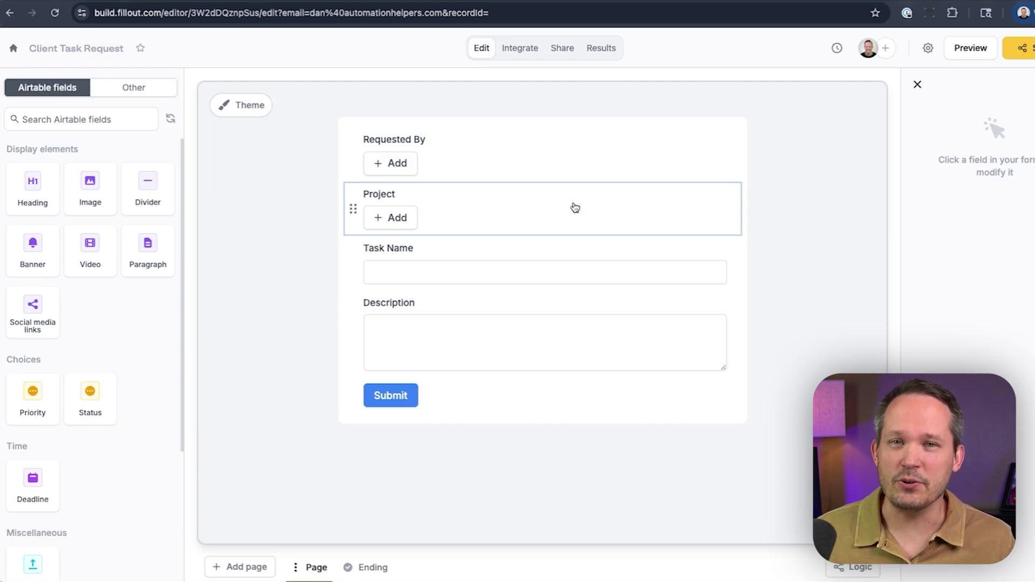
# Step: Select the Requested By field and list URL parameters as default-value references
pyautogui.click(550, 169)
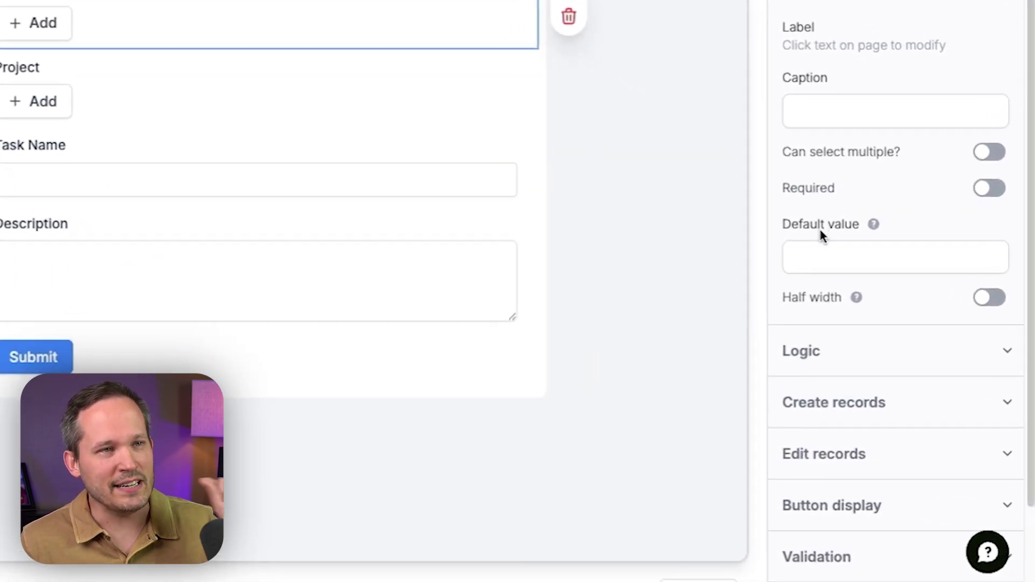
pyautogui.moveTo(824, 242)
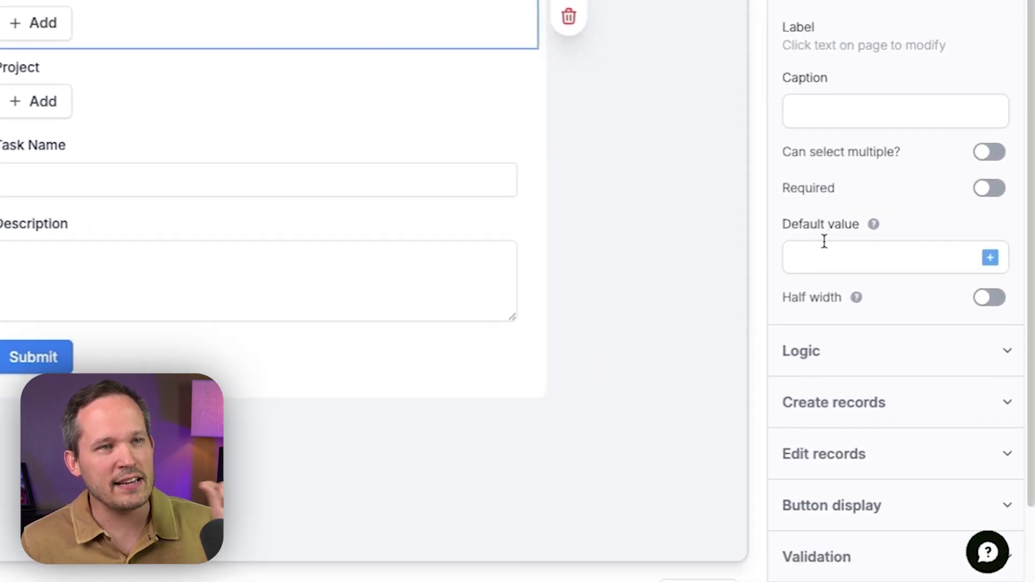
pyautogui.click(986, 259)
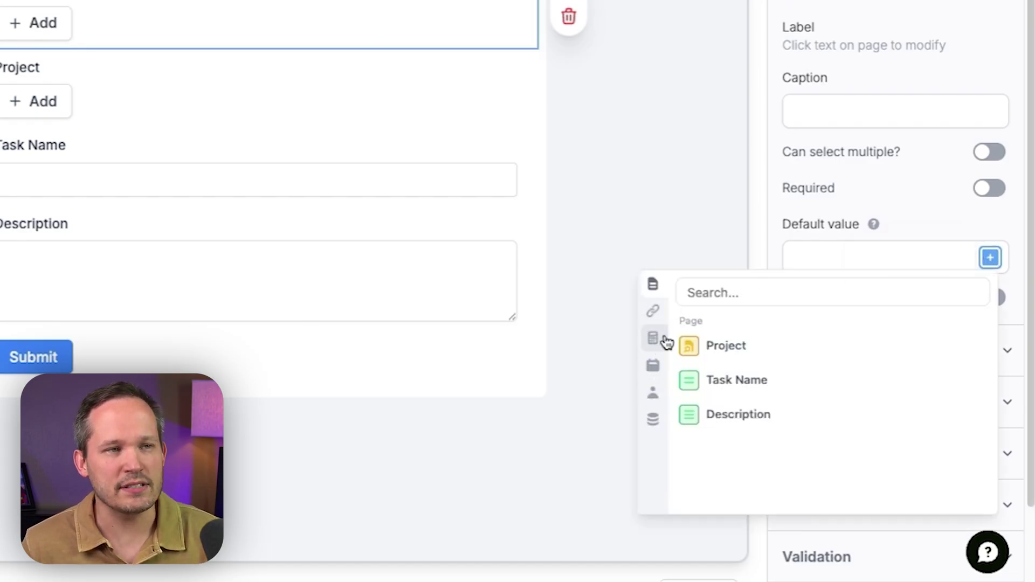
pyautogui.click(654, 309)
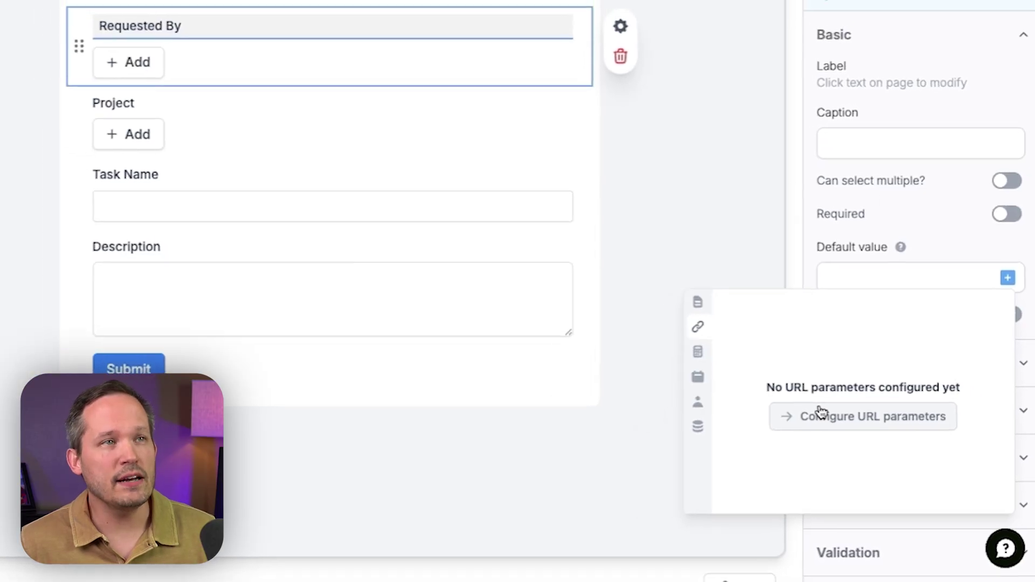
pyautogui.click(917, 31)
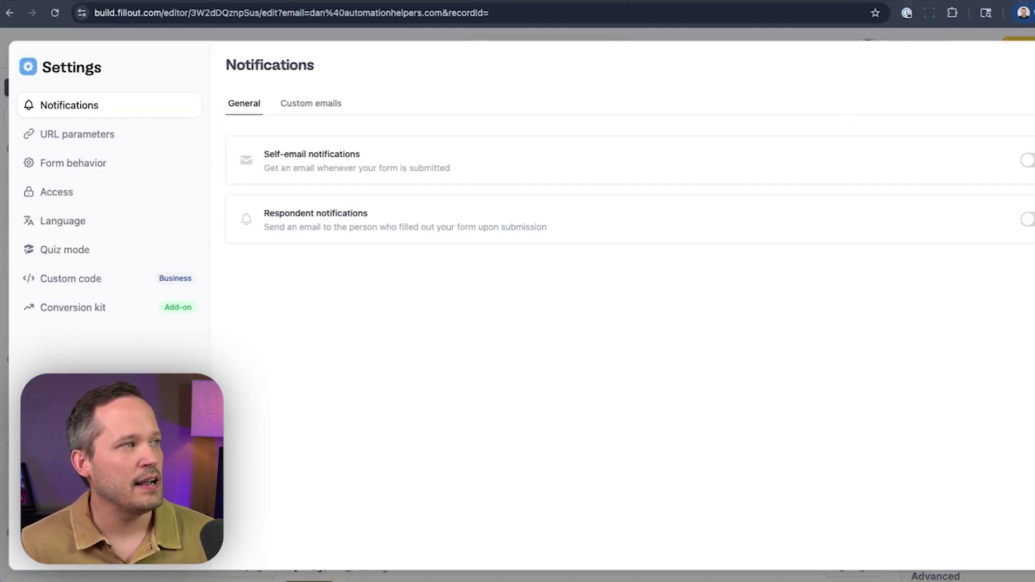
# Step: Add the suggested email URL parameter with a sample email address as its sample value
pyautogui.click(57, 136)
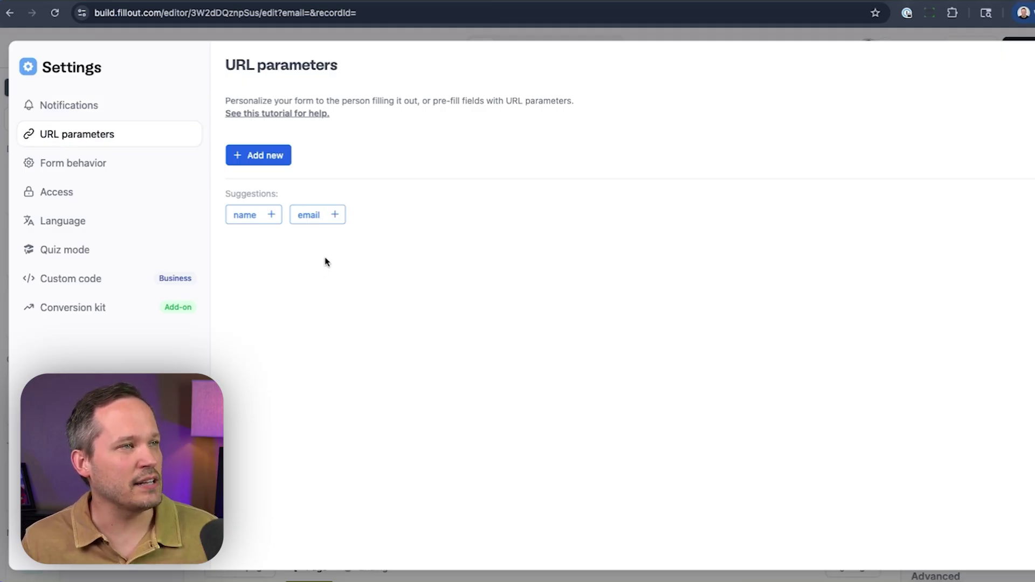
pyautogui.click(334, 216)
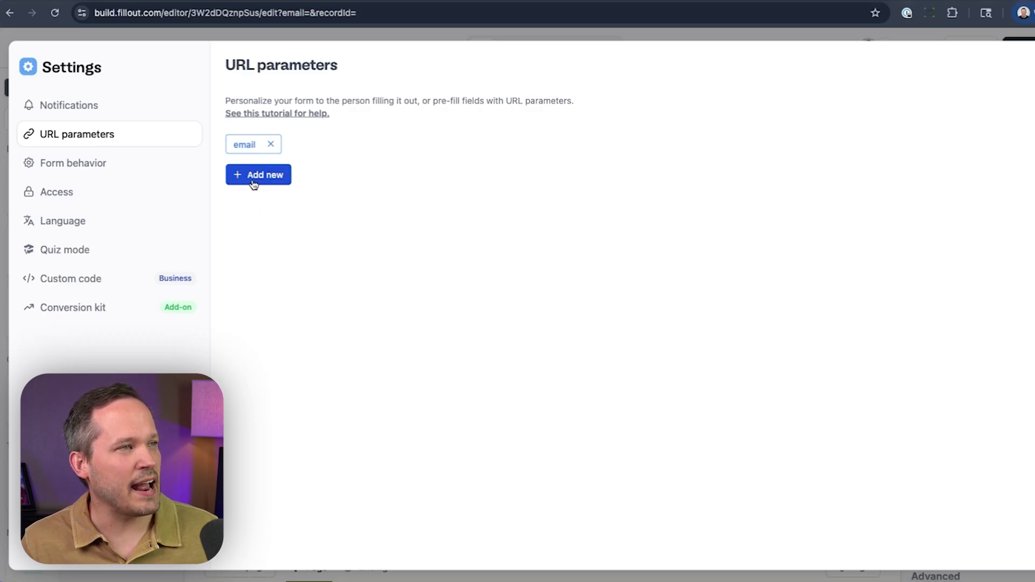
pyautogui.click(243, 146)
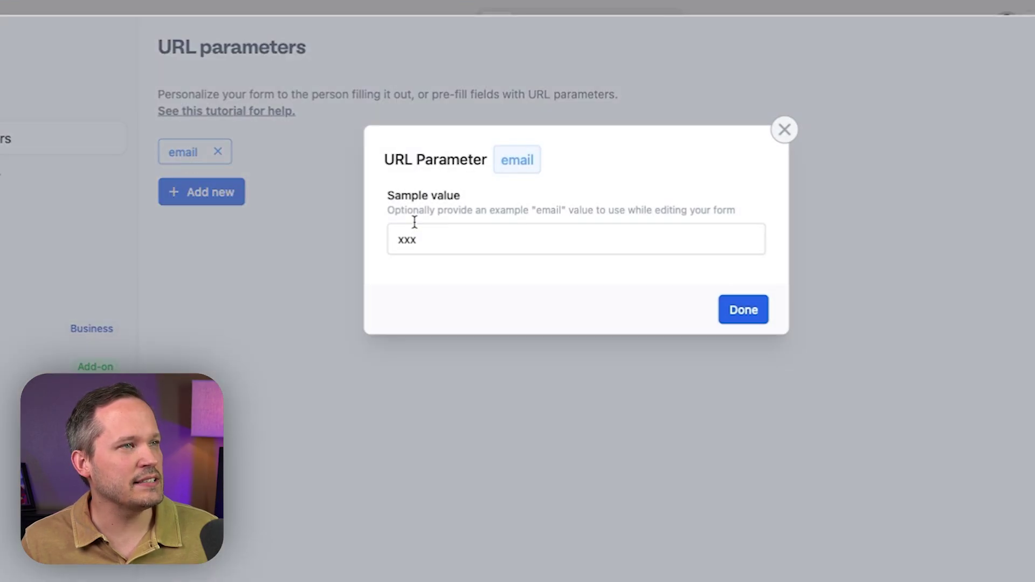
pyautogui.click(415, 237)
pyautogui.doubleClick(415, 237)
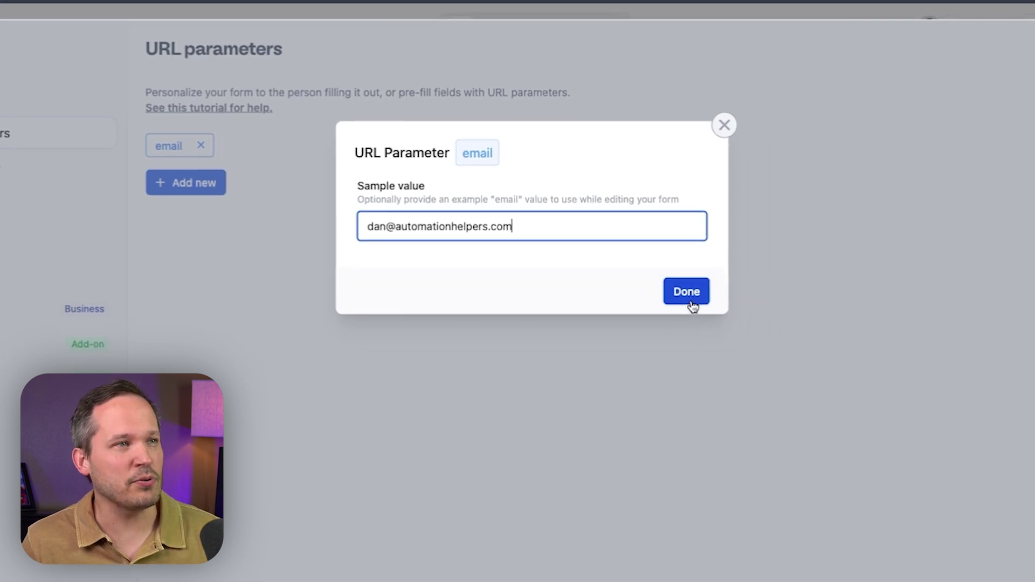
pyautogui.click(690, 300)
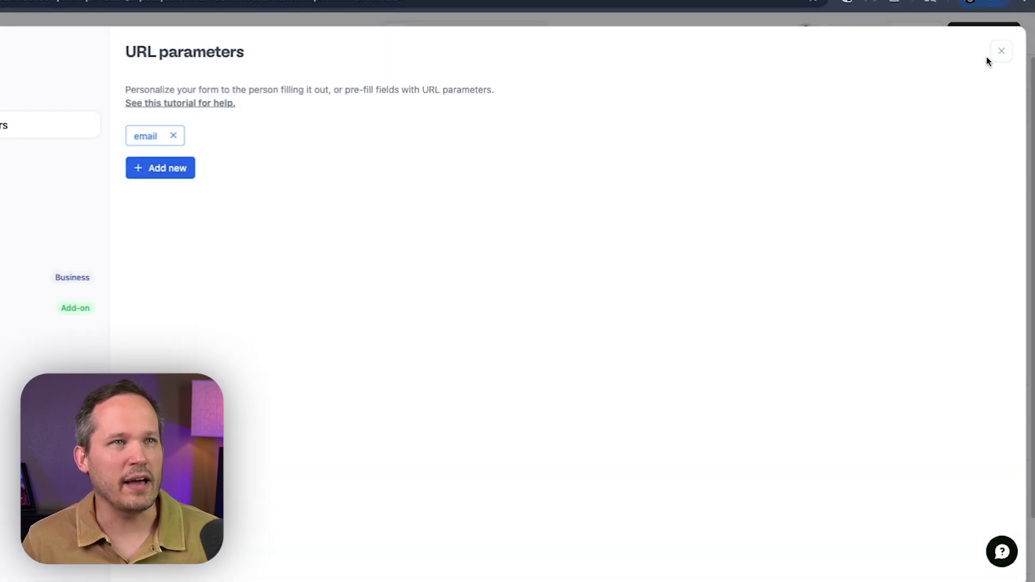
pyautogui.click(998, 56)
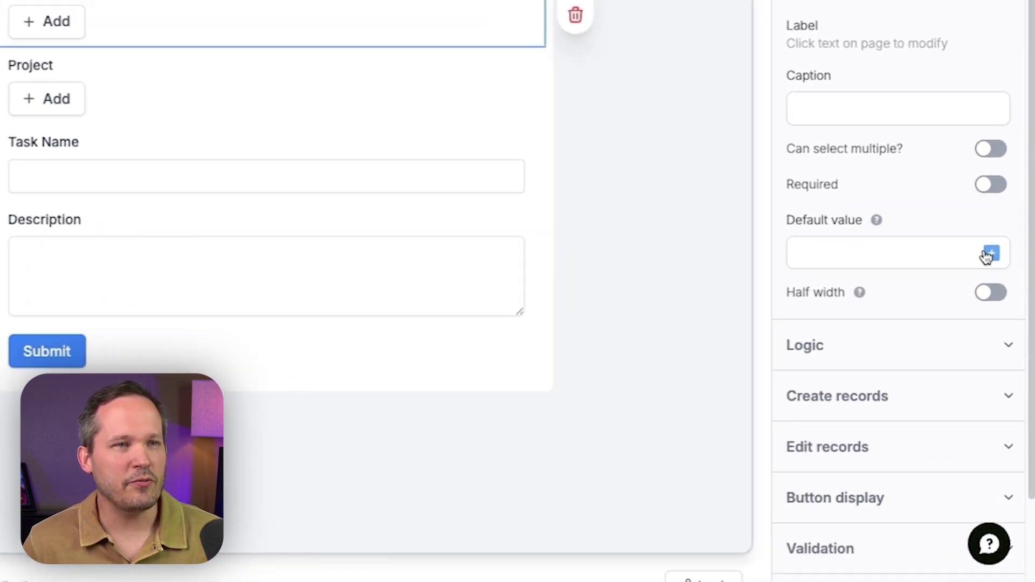
# Step: Set Requested By's default value to the email URL parameter
pyautogui.click(1002, 335)
pyautogui.click(603, 269)
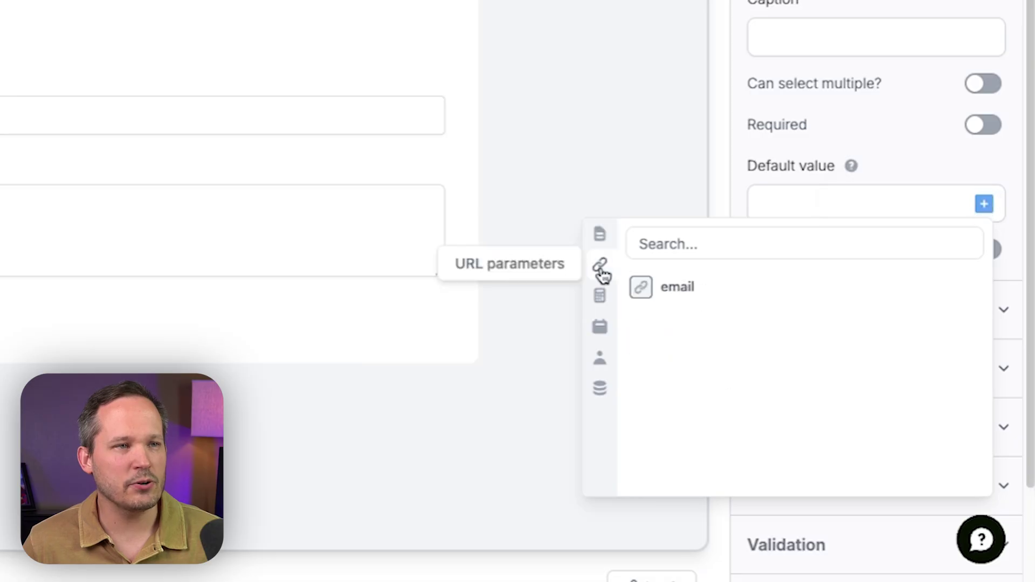
pyautogui.click(655, 286)
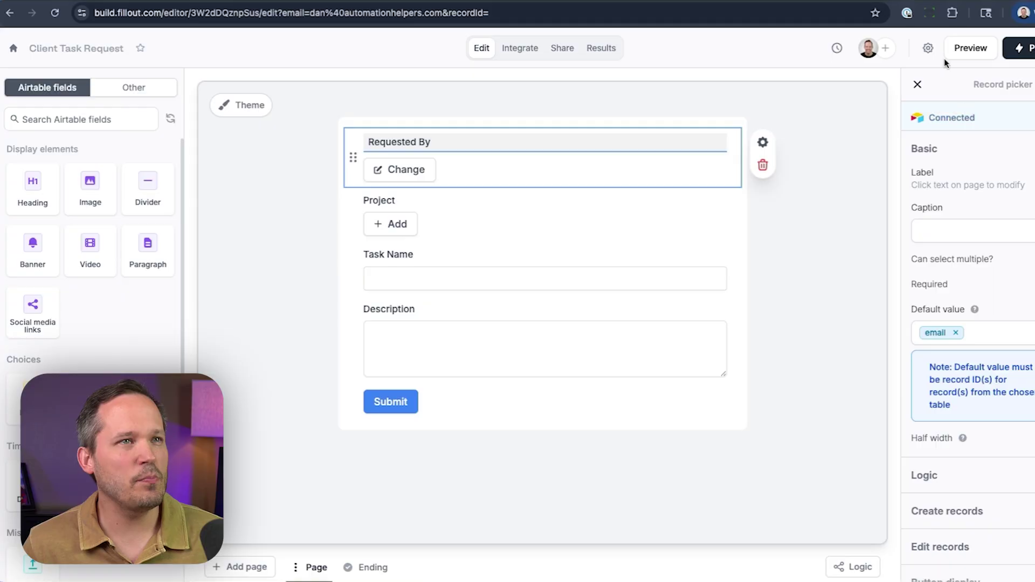
# Step: Add a new URL parameter named recordId with its optional sample value switched on
pyautogui.click(928, 48)
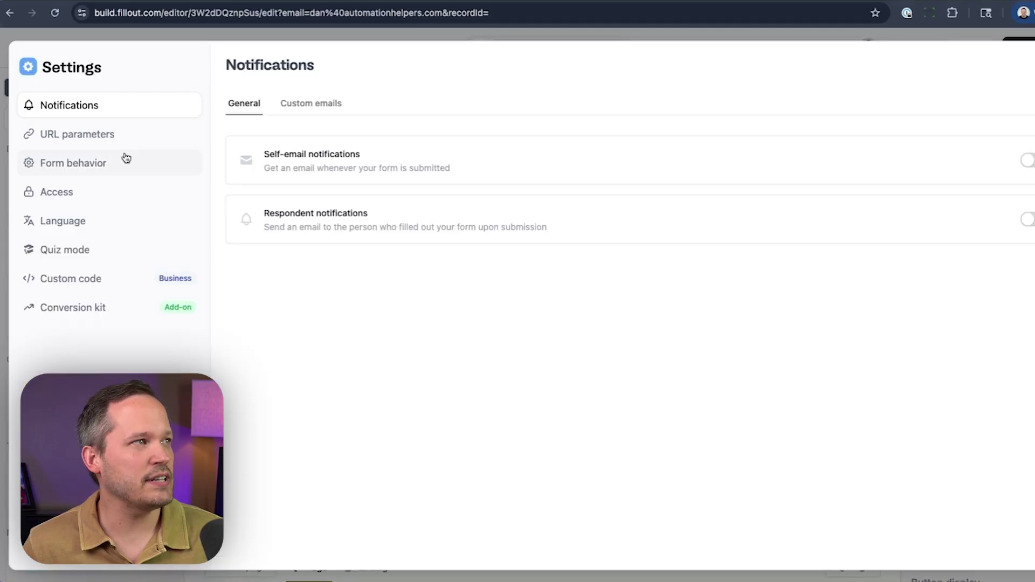
pyautogui.click(100, 136)
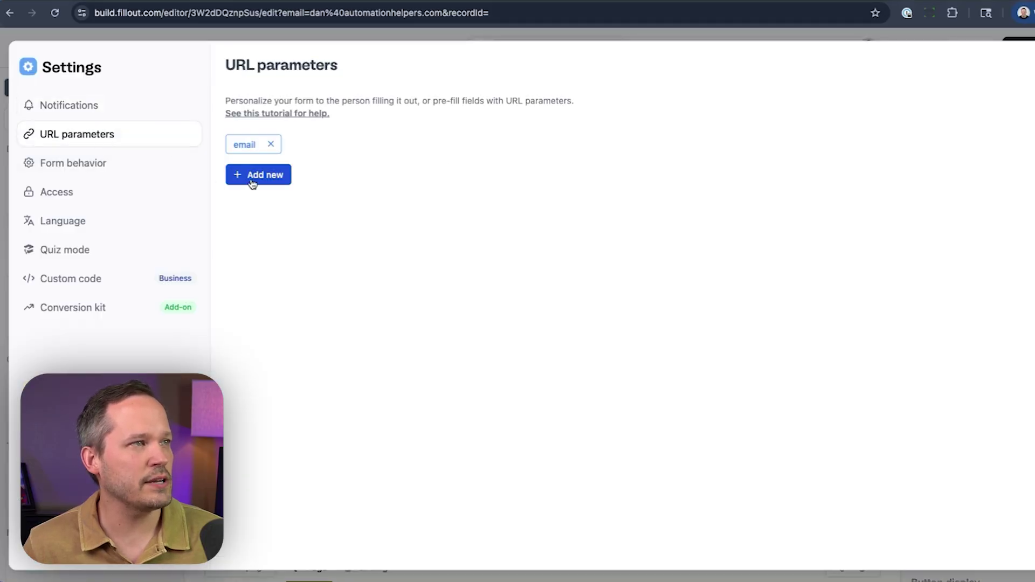
pyautogui.click(251, 178)
pyautogui.write('recordId')
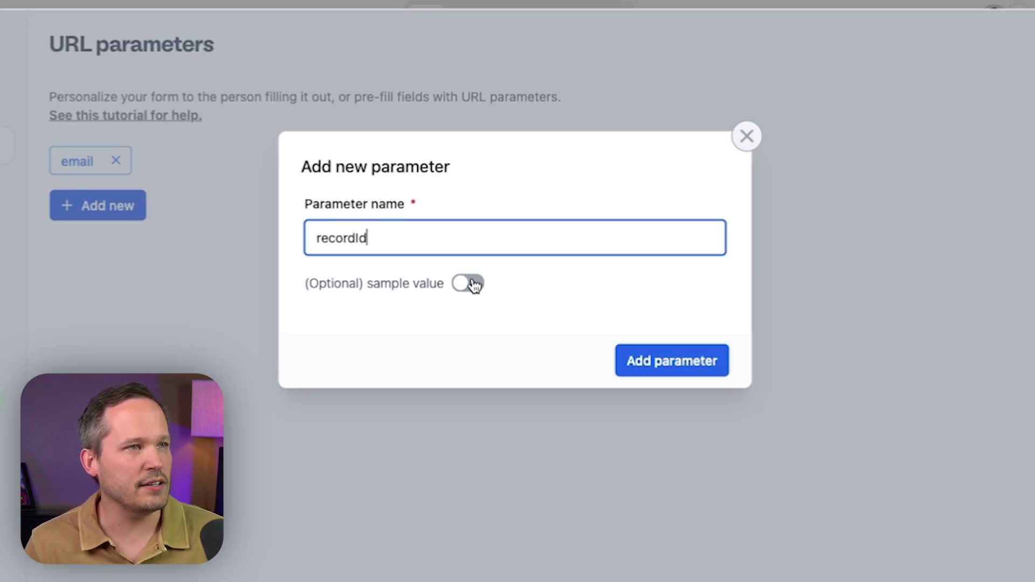
pyautogui.click(474, 284)
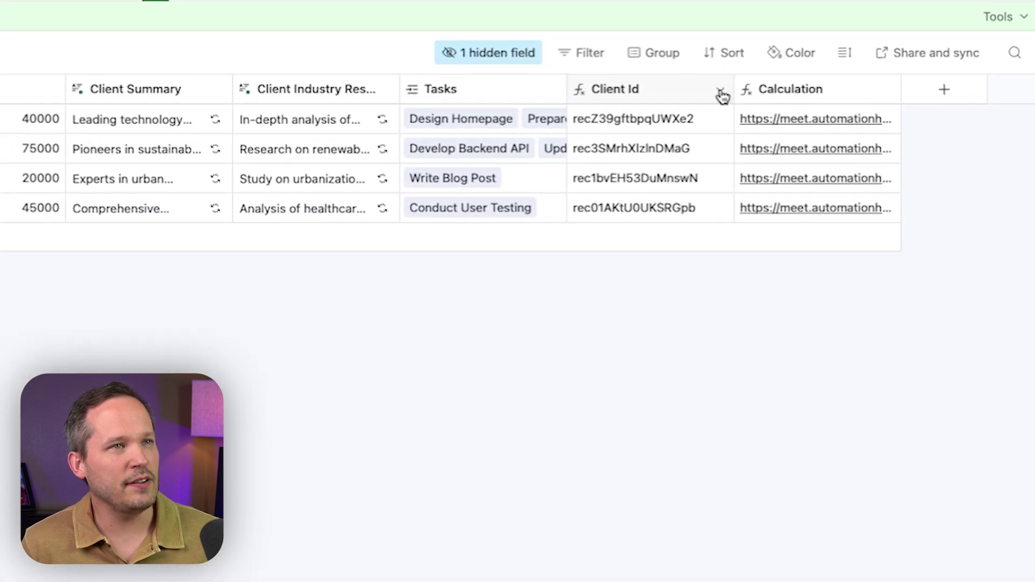
# Step: Change the Client Id formula to RECORD_ID() and paste a client's record ID as sample value
pyautogui.click(721, 92)
pyautogui.click(670, 131)
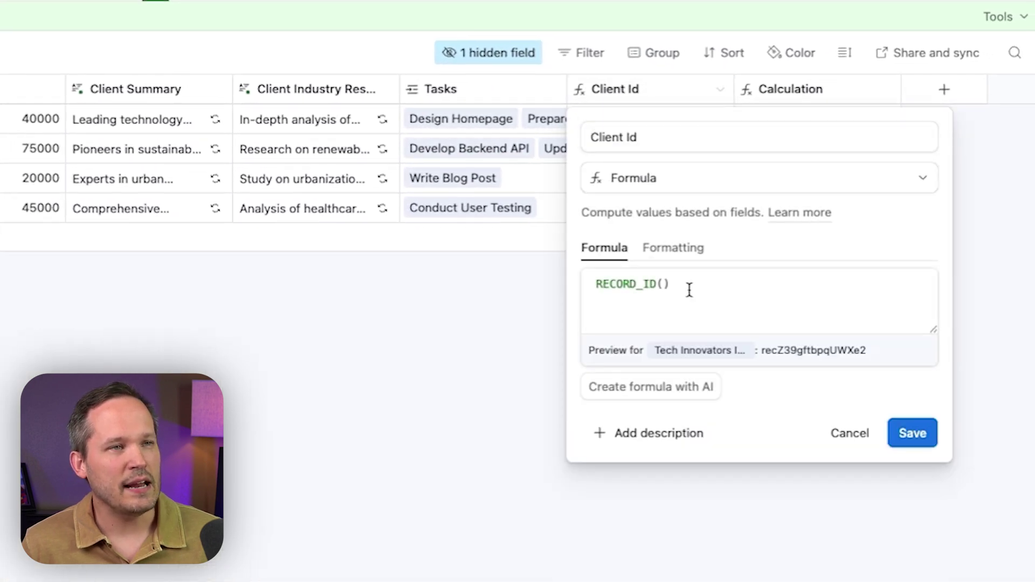
pyautogui.moveTo(689, 290); pyautogui.dragTo(589, 273)
pyautogui.write('Rec')
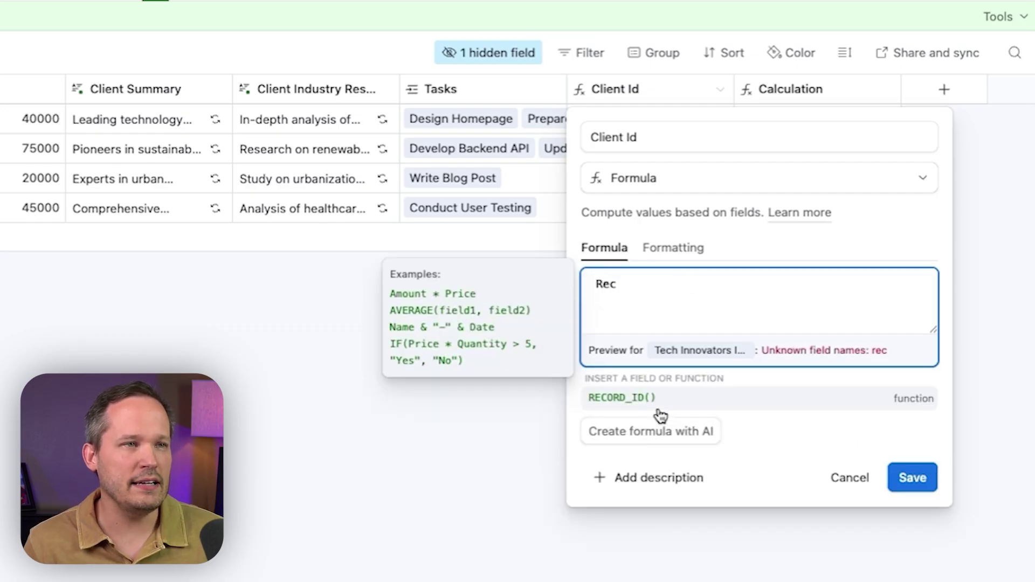
pyautogui.click(654, 400)
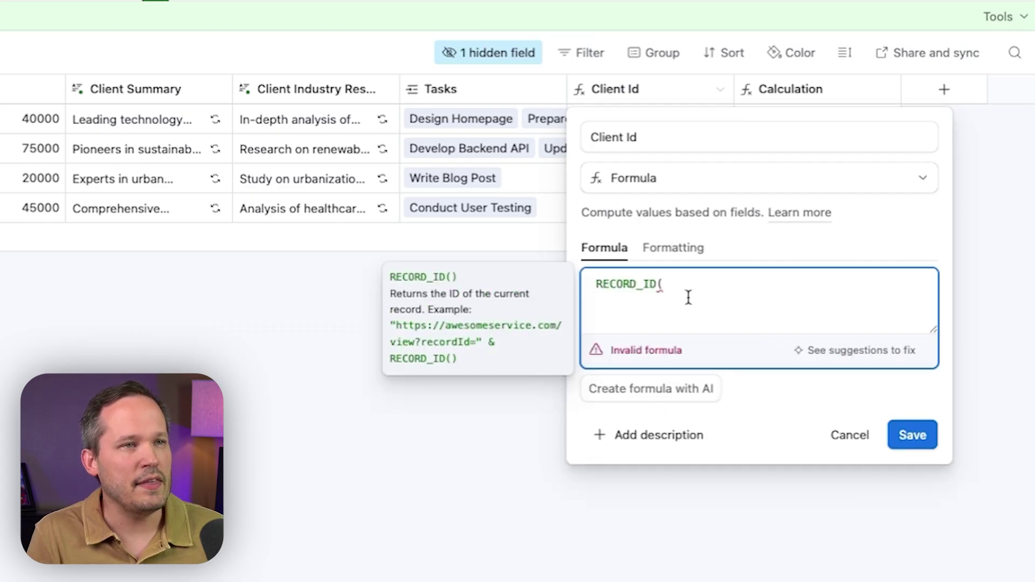
pyautogui.click(922, 432)
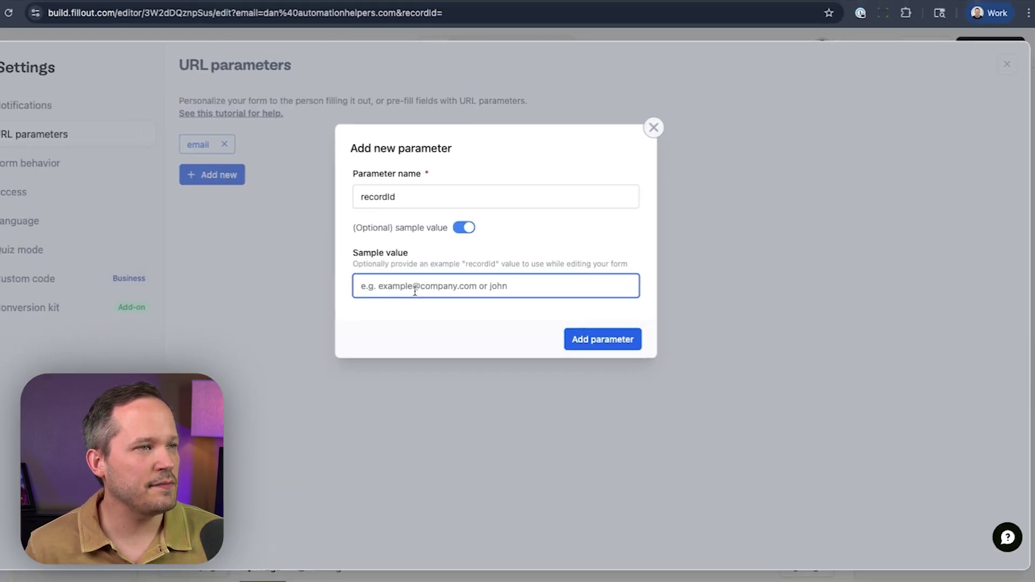
pyautogui.write('rec01AKtU0UKSRGpb')
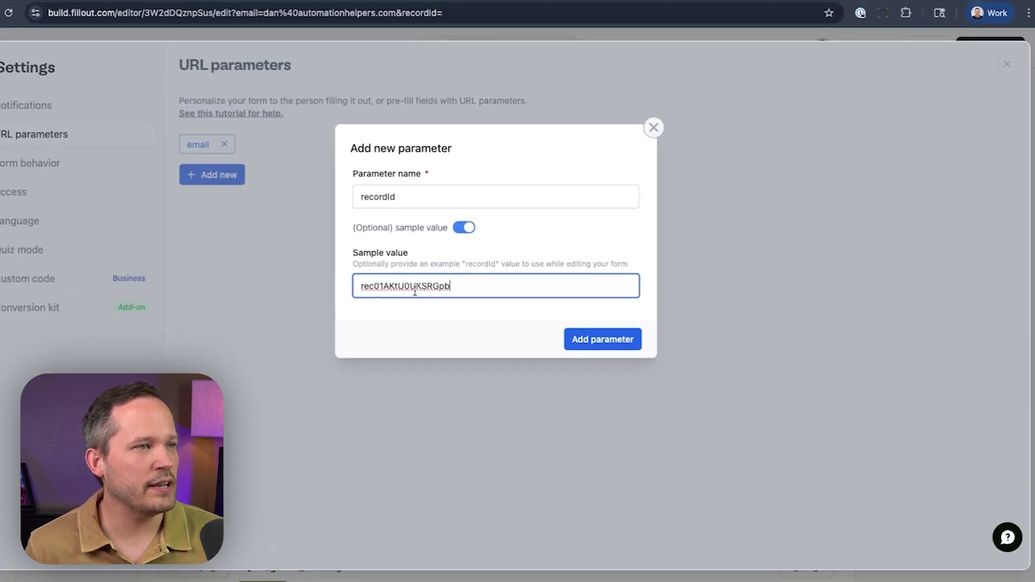
# Step: Save the recordId parameter and make it Requested By's default value
pyautogui.click(583, 345)
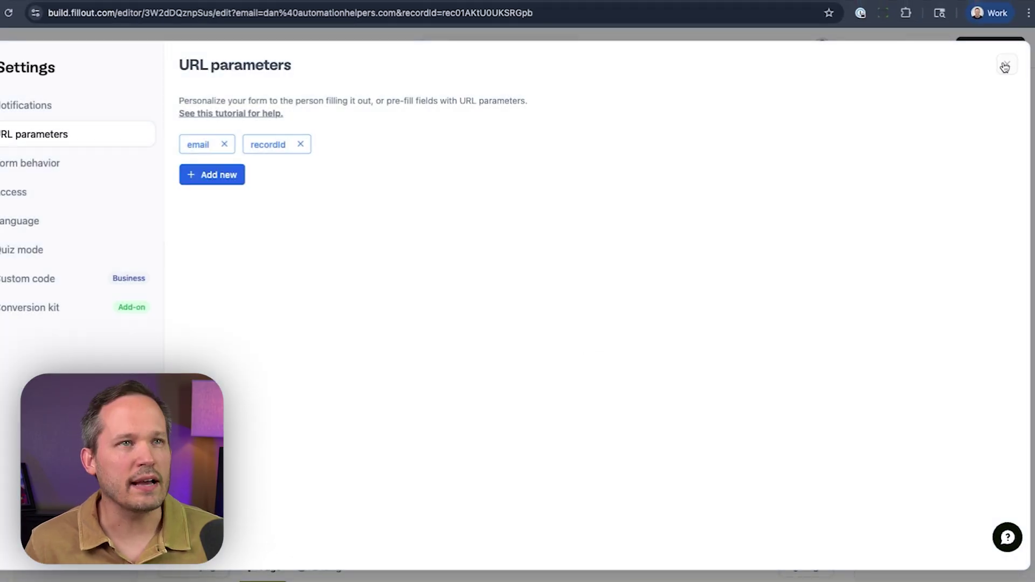
pyautogui.click(1005, 66)
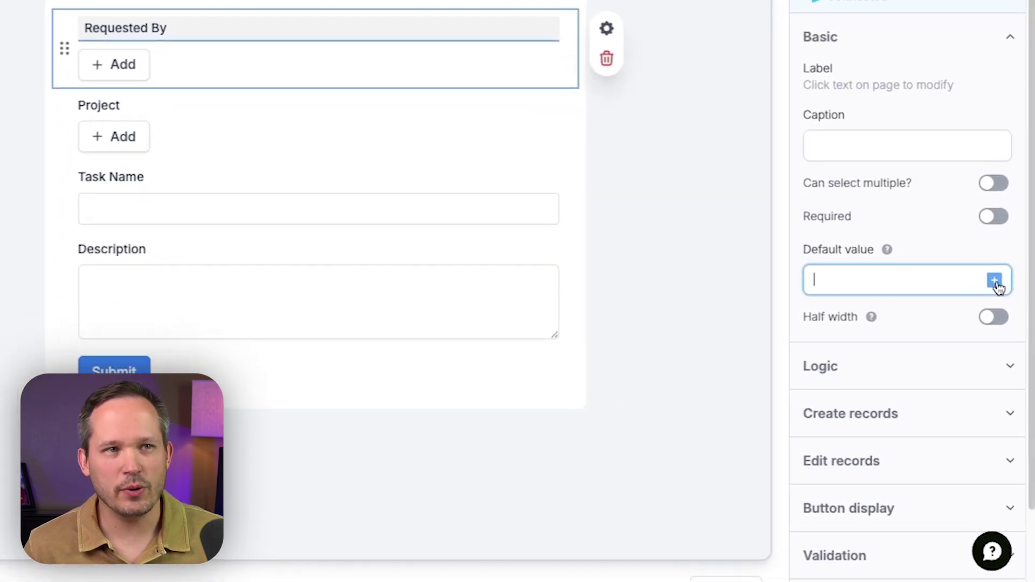
pyautogui.click(995, 282)
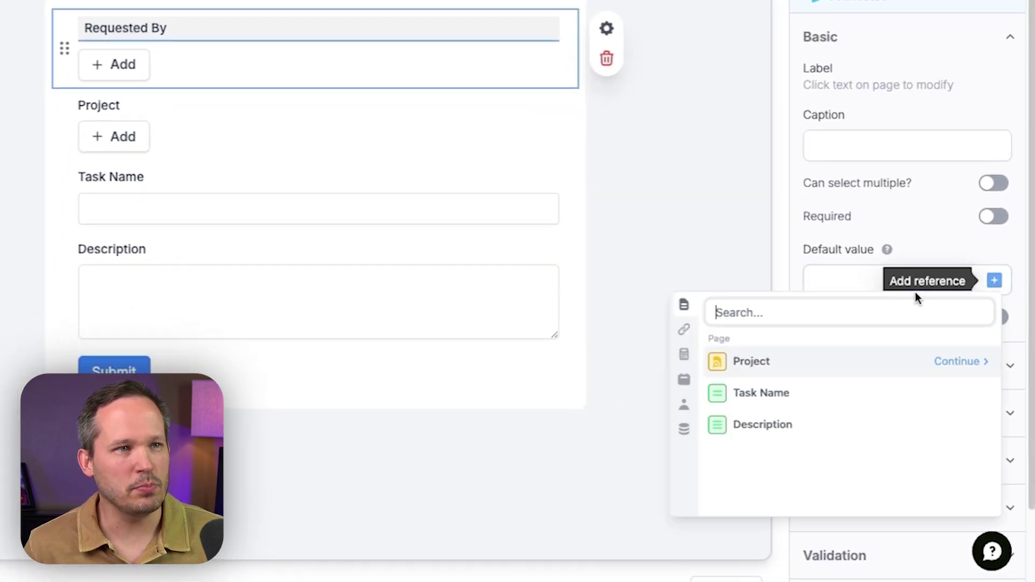
pyautogui.click(690, 338)
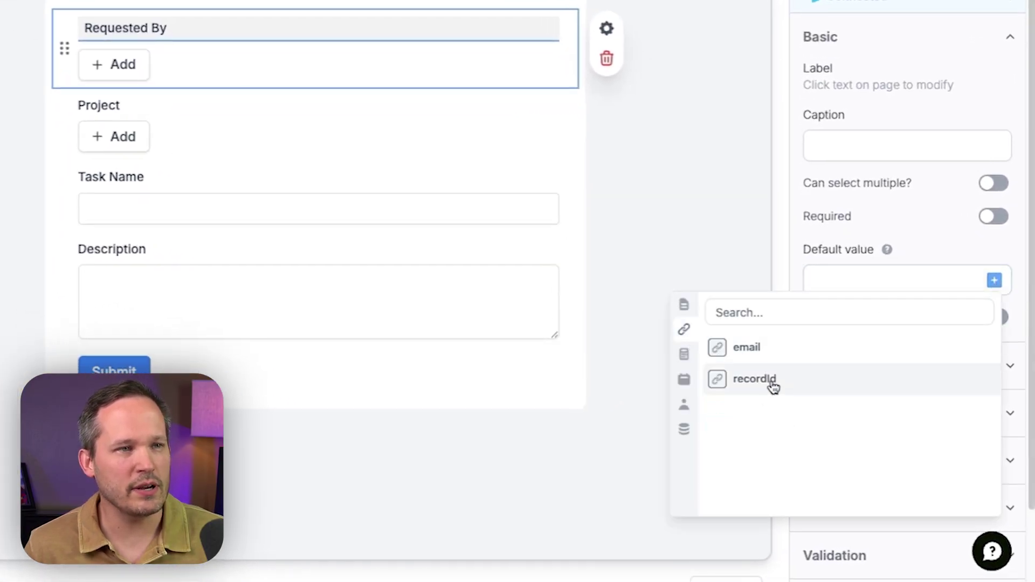
pyautogui.click(755, 379)
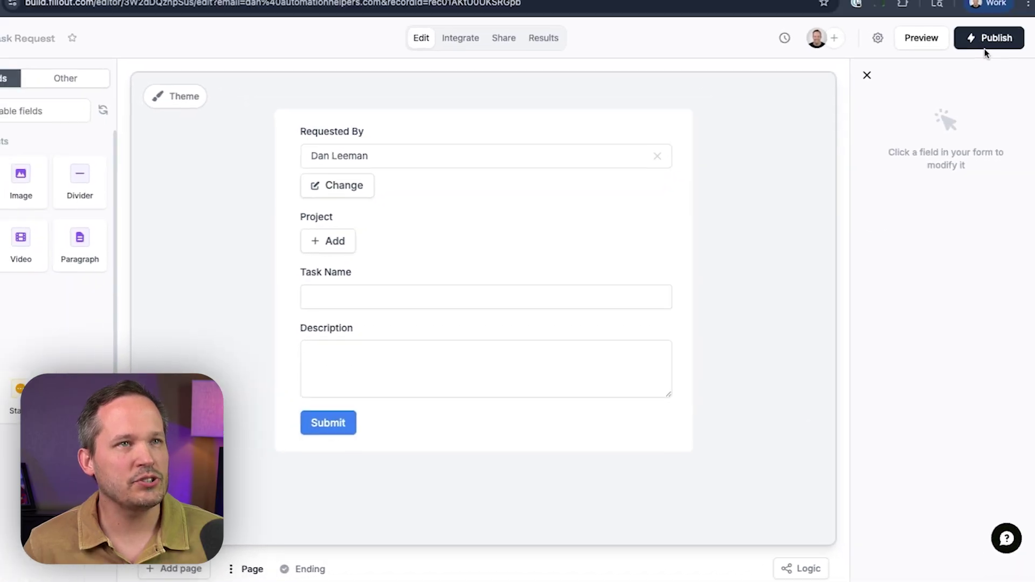
# Step: Publish the form, open the live version in a new tab, and select its URL
pyautogui.click(985, 44)
pyautogui.click(931, 112)
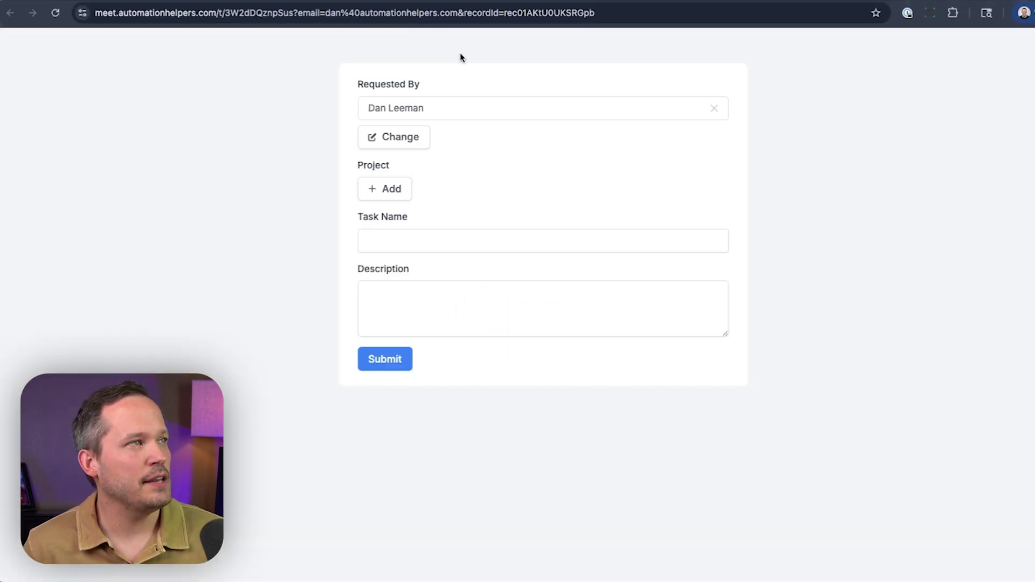
pyautogui.click(259, 12)
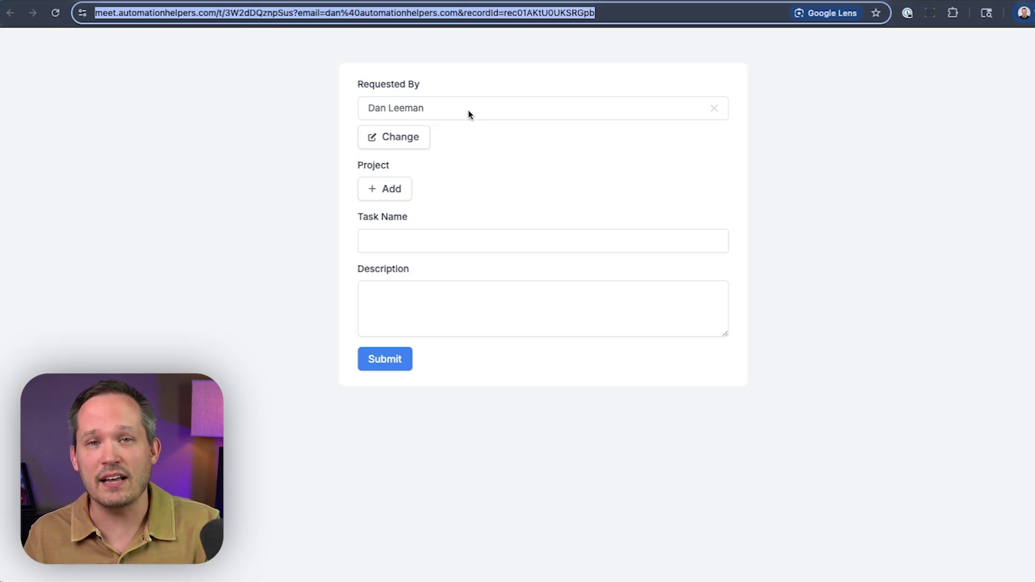
# Step: Review the Client Fillout link formula, open the first client's form link, and widen the column
pyautogui.click(468, 114)
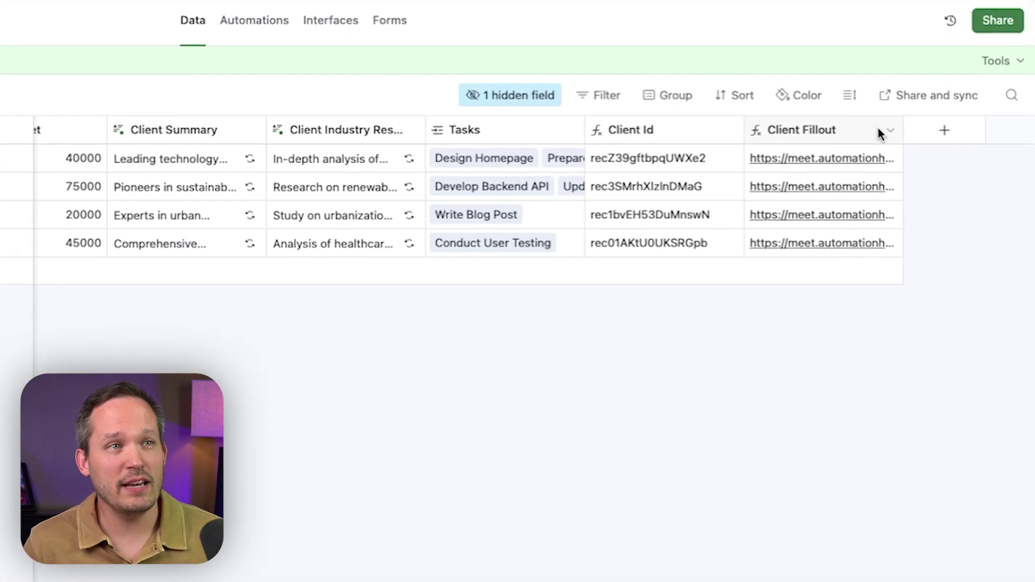
pyautogui.click(882, 132)
pyautogui.click(837, 176)
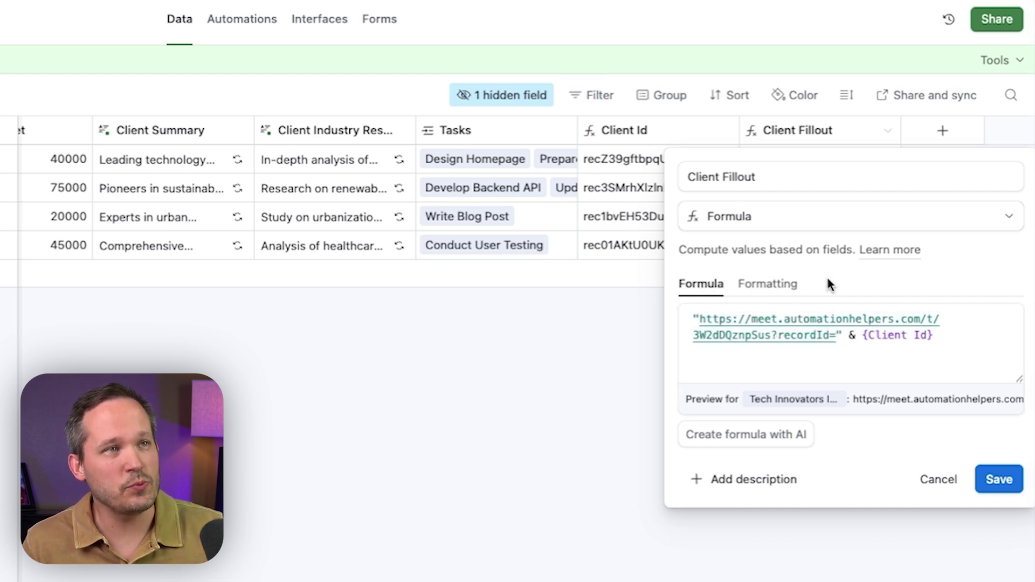
pyautogui.click(954, 567)
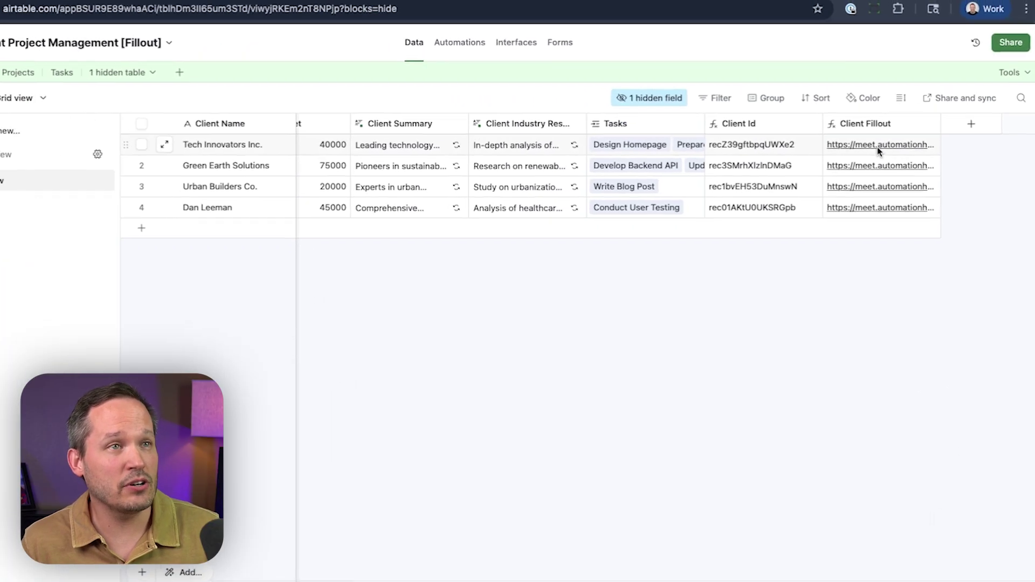
pyautogui.click(879, 149)
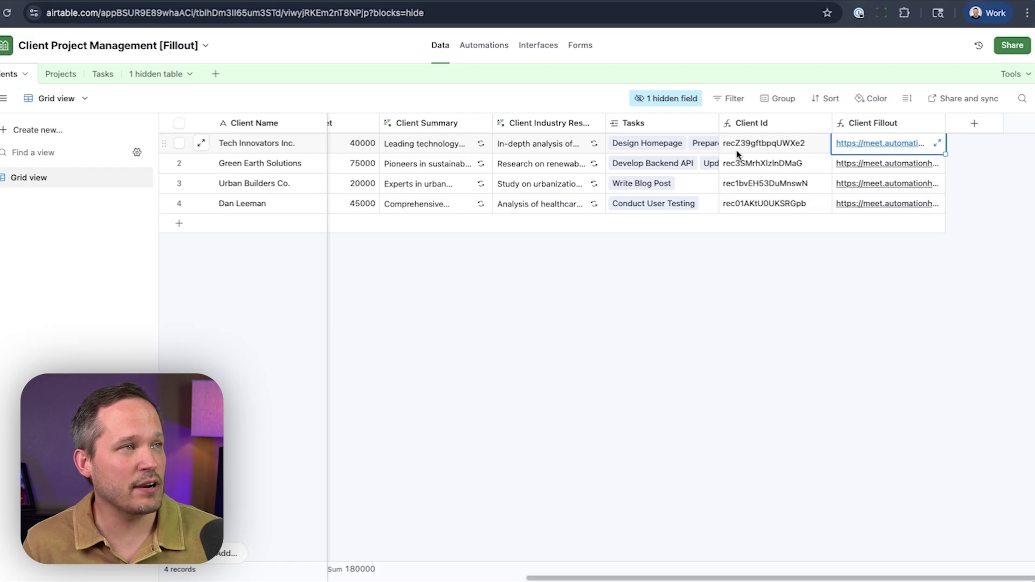
pyautogui.click(877, 142)
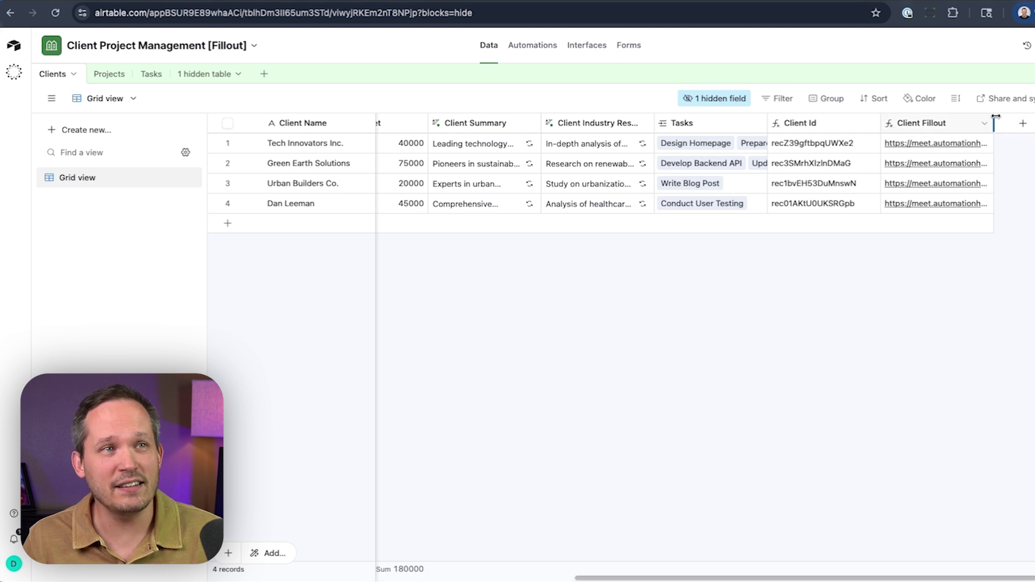
pyautogui.moveTo(993, 123); pyautogui.dragTo(1032, 123)
pyautogui.hscroll(3, 998, 212)
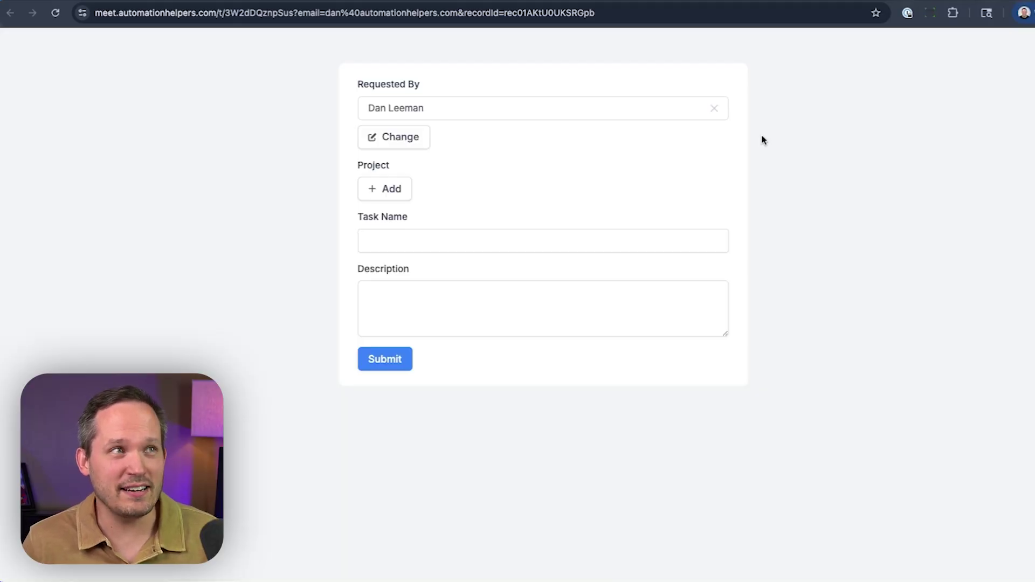
# Step: On the live form, clear the prefilled Requested By value and list all clients
pyautogui.click(715, 112)
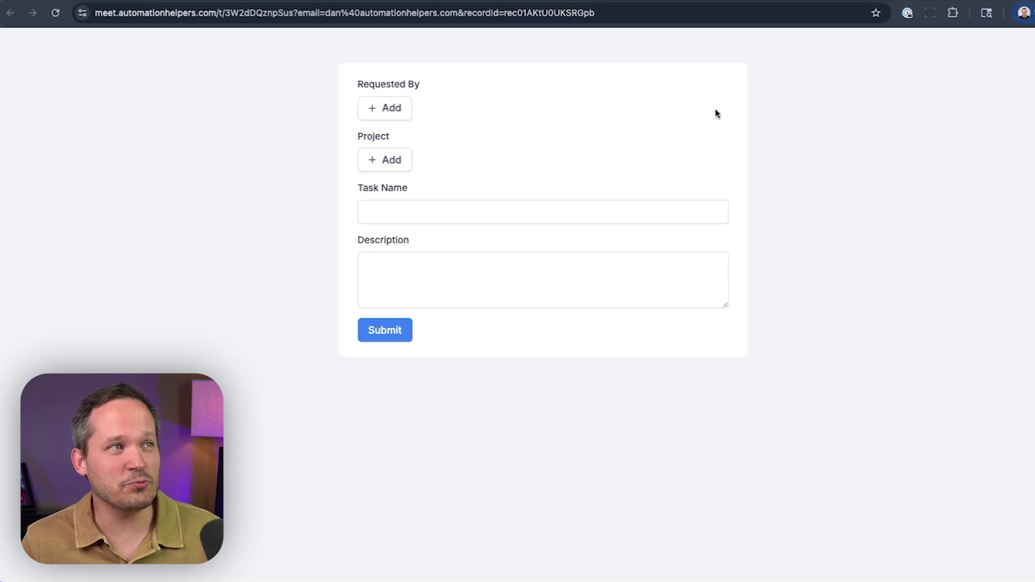
pyautogui.click(392, 107)
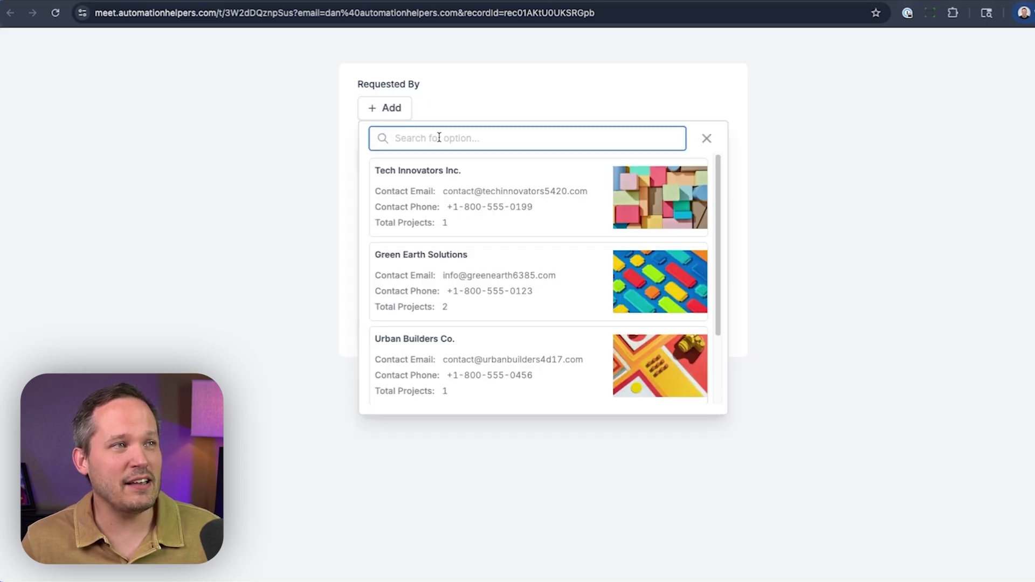
pyautogui.scroll(-2, 507, 224)
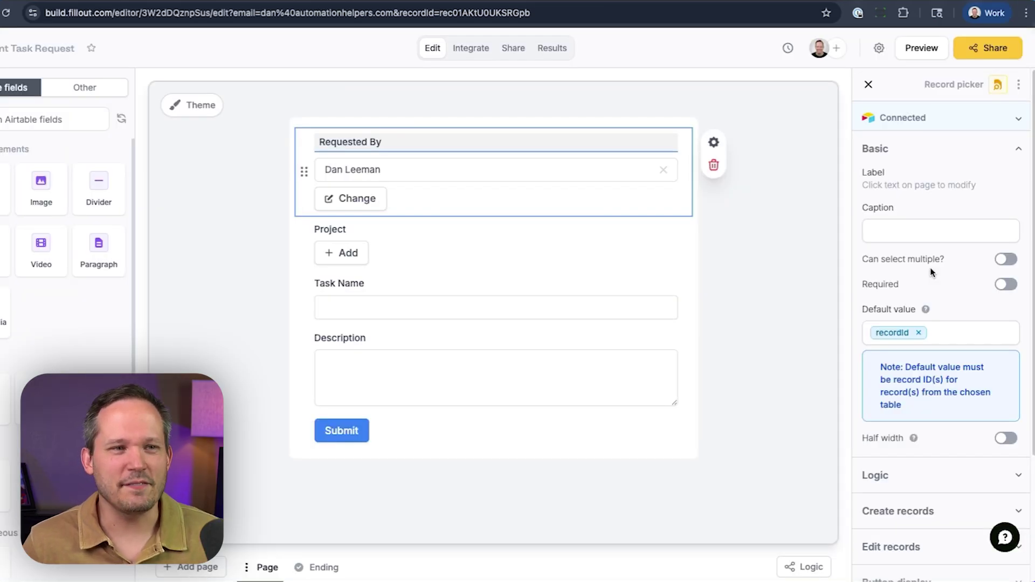
# Step: Add an advanced filter to Requested By: Client Id equals URL parameter recordId
pyautogui.scroll(-3, 931, 273)
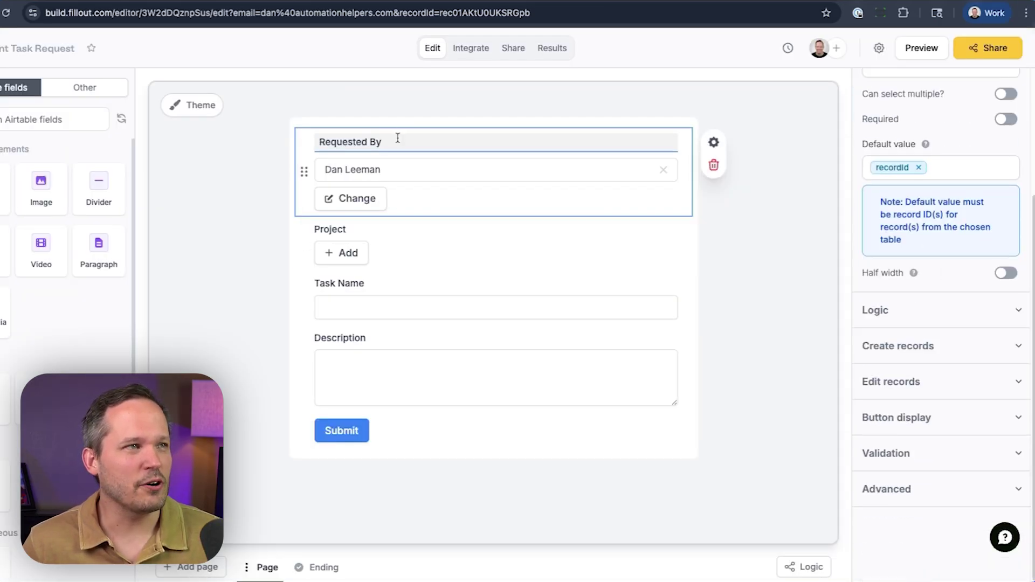
pyautogui.click(905, 487)
pyautogui.scroll(-3, 907, 488)
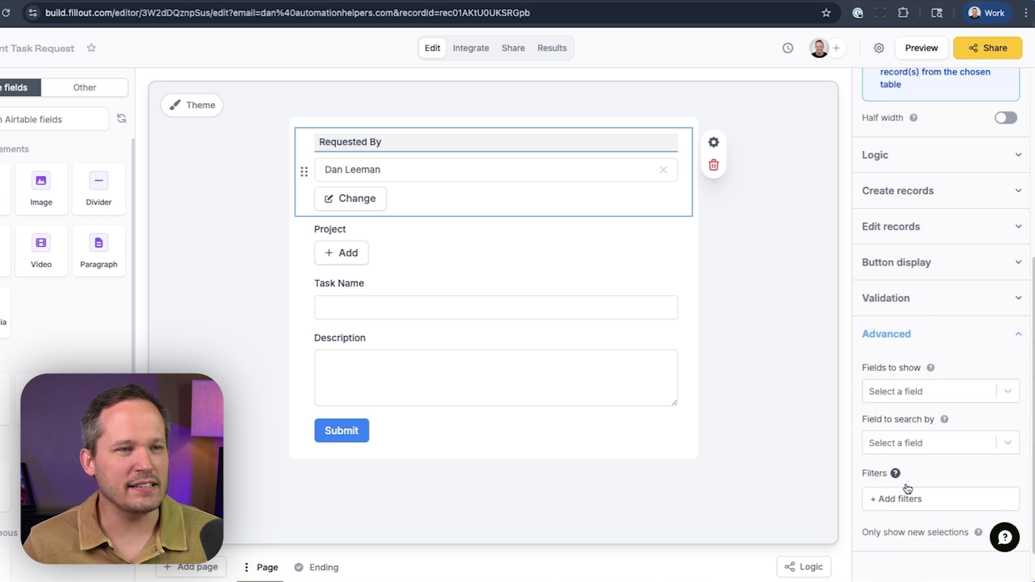
pyautogui.scroll(-1, 907, 484)
pyautogui.click(898, 455)
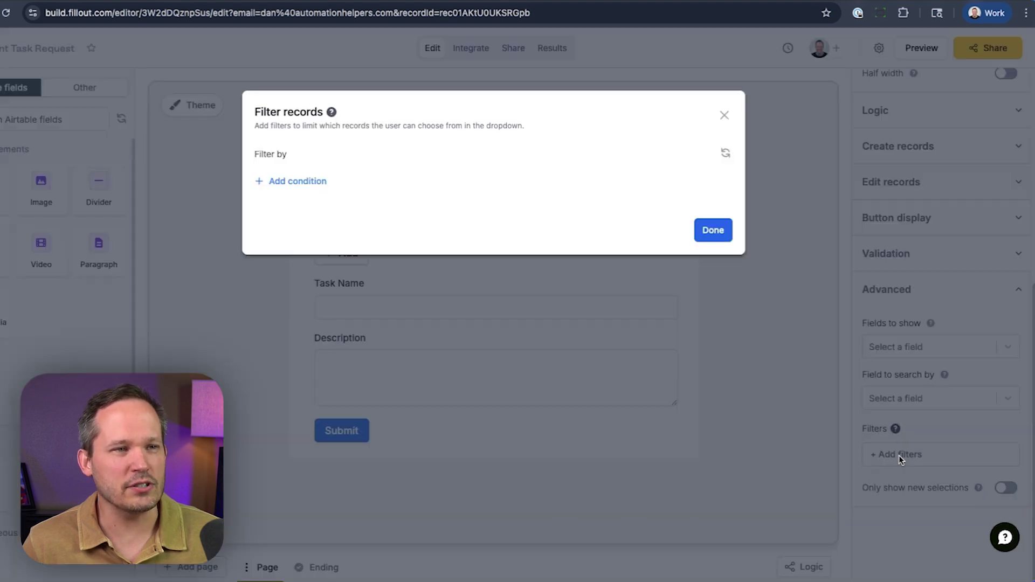
pyautogui.click(298, 182)
pyautogui.click(309, 186)
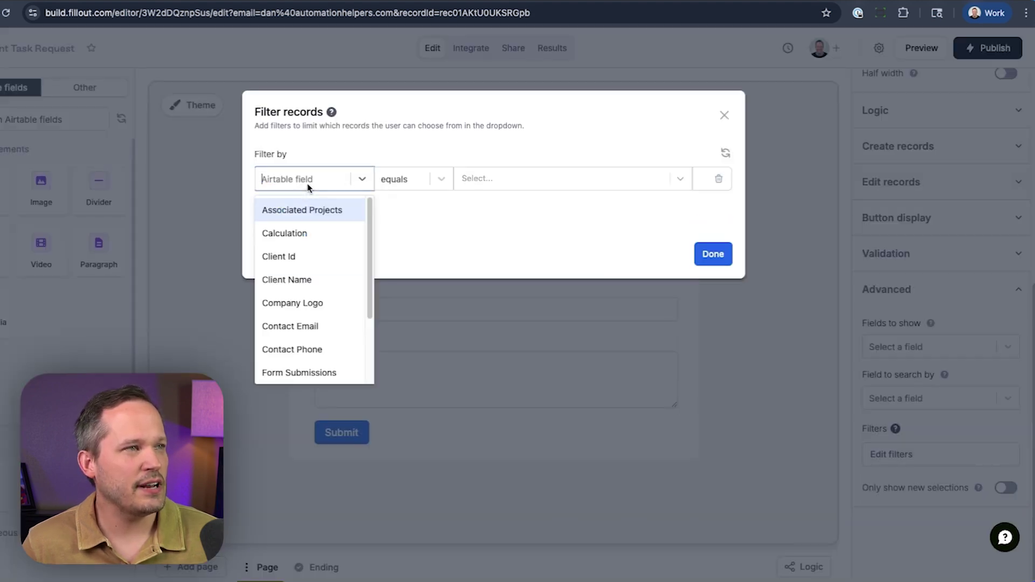
pyautogui.click(329, 252)
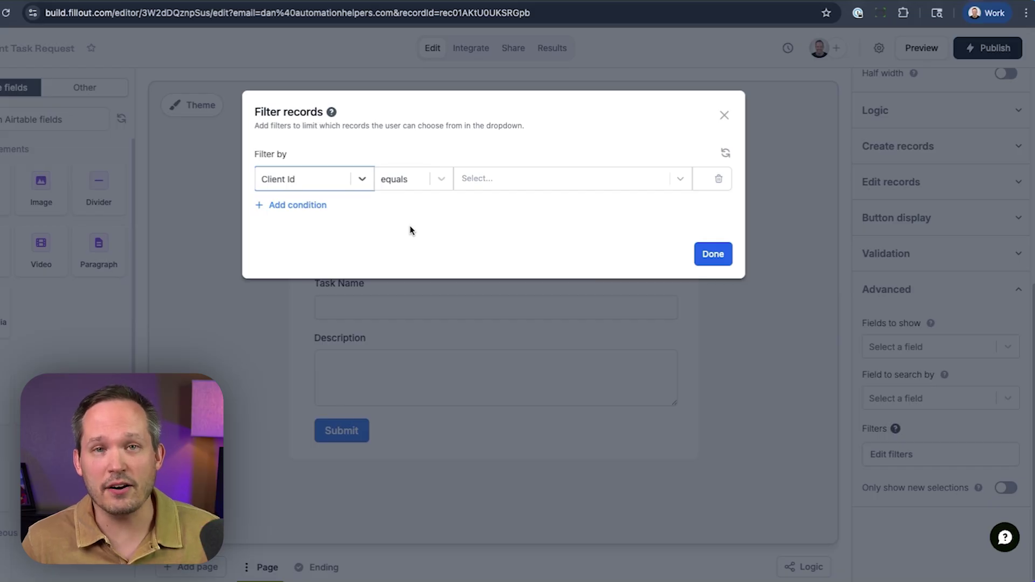
pyautogui.click(410, 225)
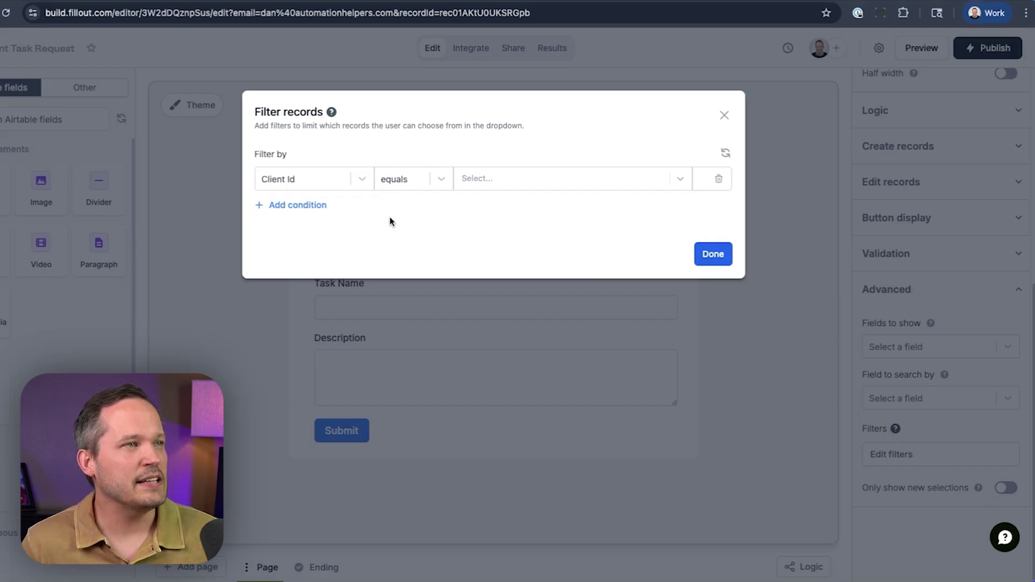
pyautogui.click(494, 180)
pyautogui.click(466, 224)
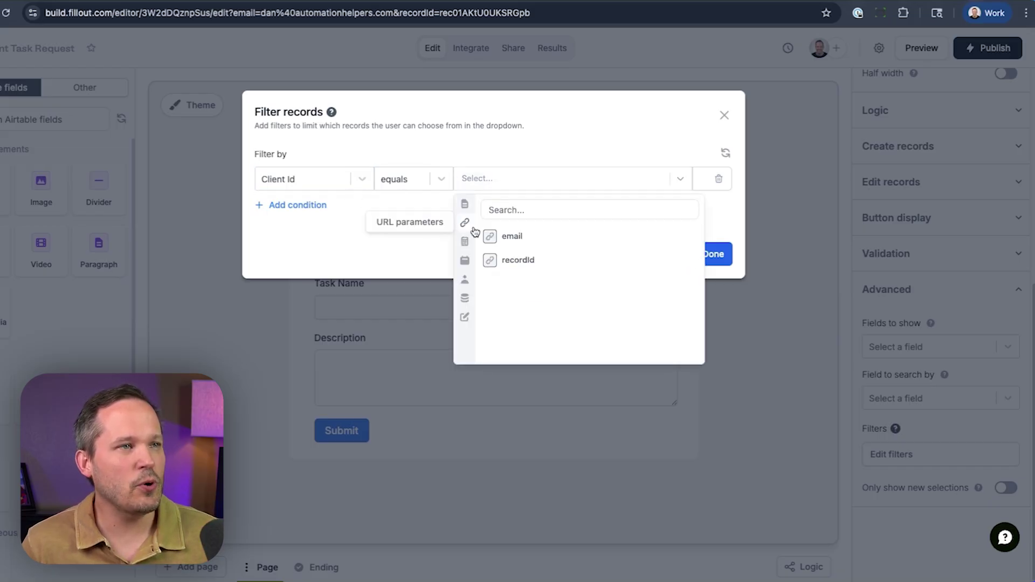
pyautogui.click(516, 260)
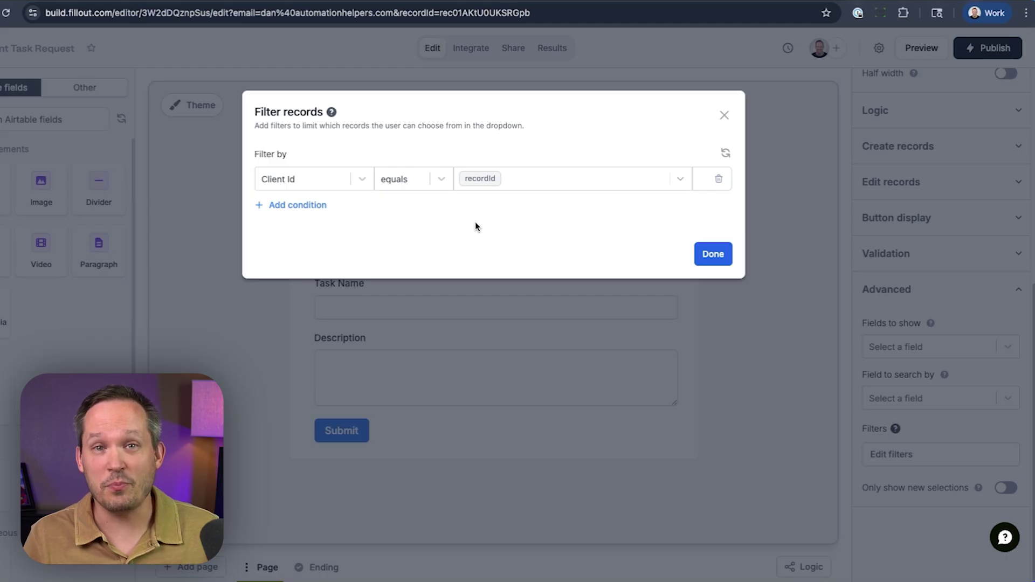
pyautogui.click(713, 252)
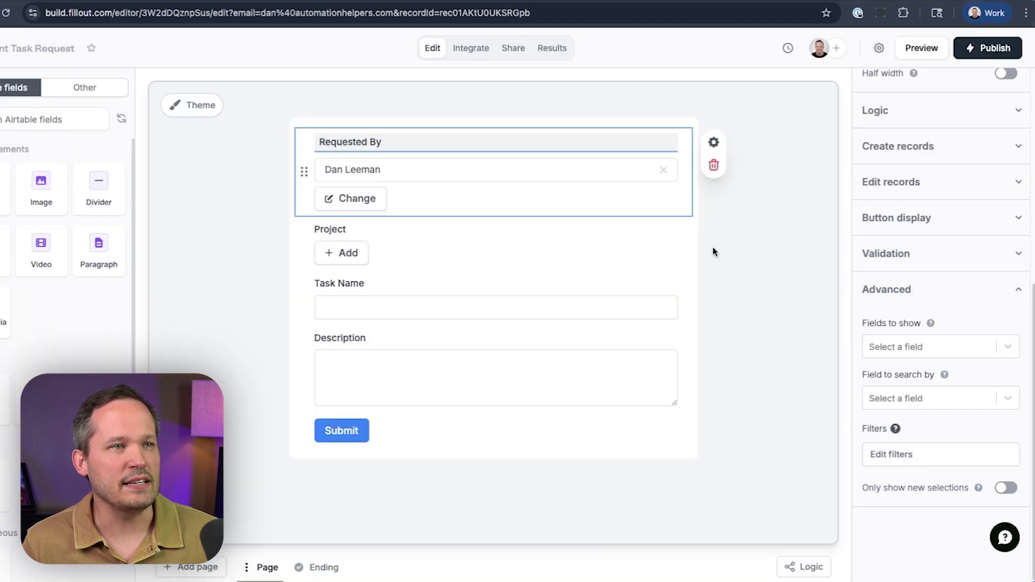
# Step: Publish the form, then pick the client's record in the live Requested By search list
pyautogui.click(997, 48)
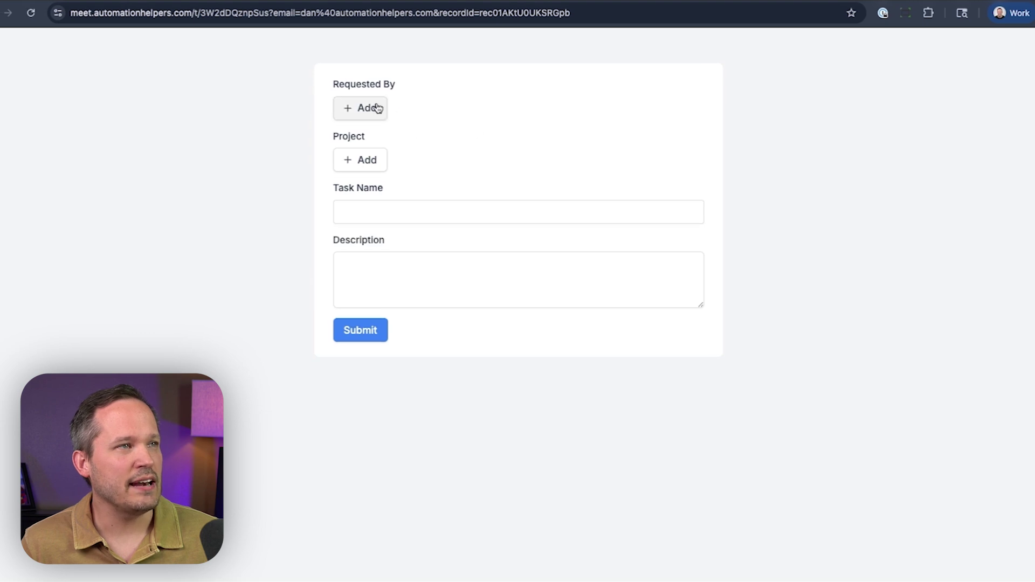
pyautogui.click(378, 109)
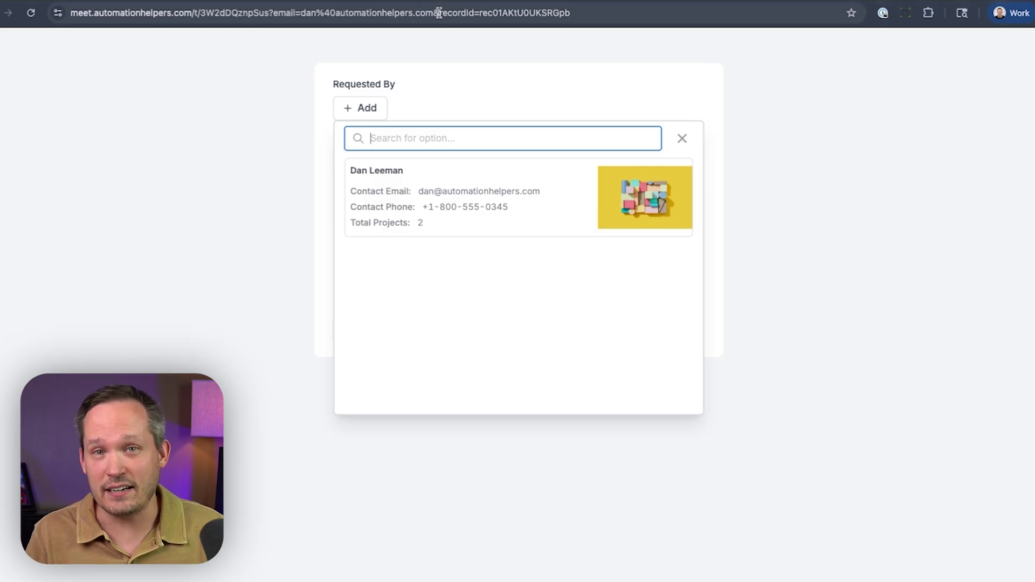
pyautogui.click(463, 196)
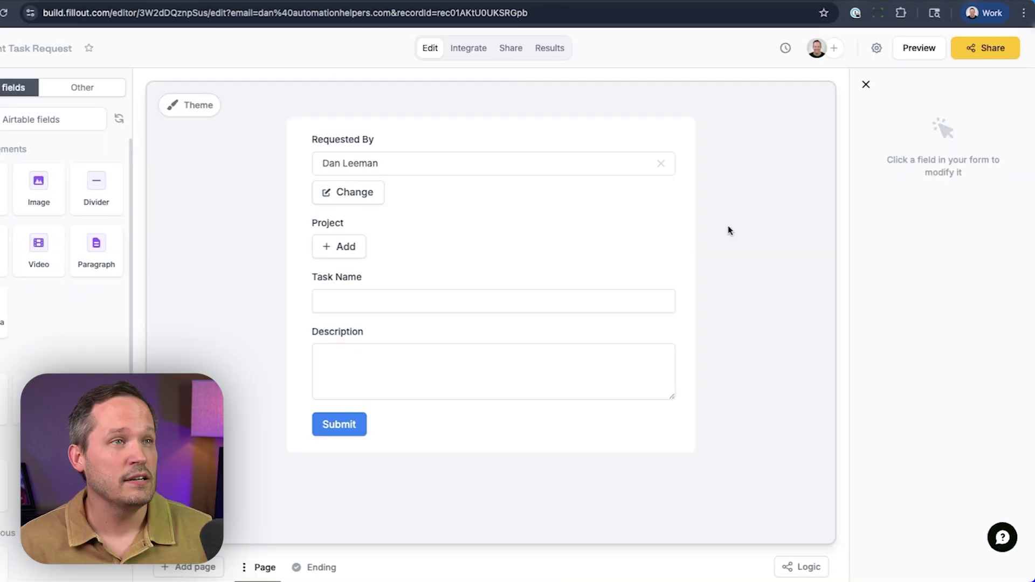
# Step: Set the Requested By field's logic to Hide always, then test-submit the live form
pyautogui.click(573, 152)
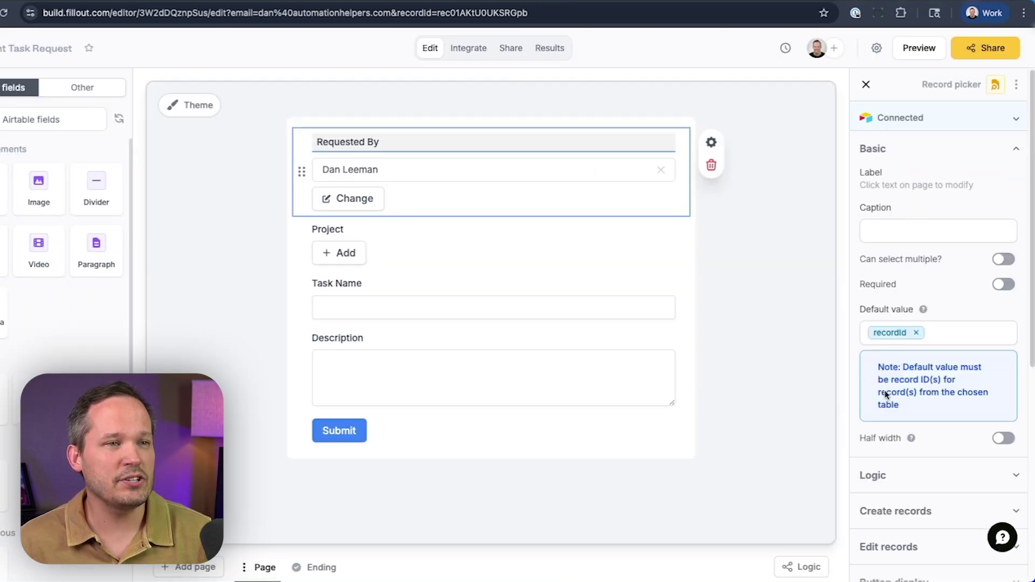
pyautogui.scroll(-2, 885, 393)
pyautogui.click(915, 384)
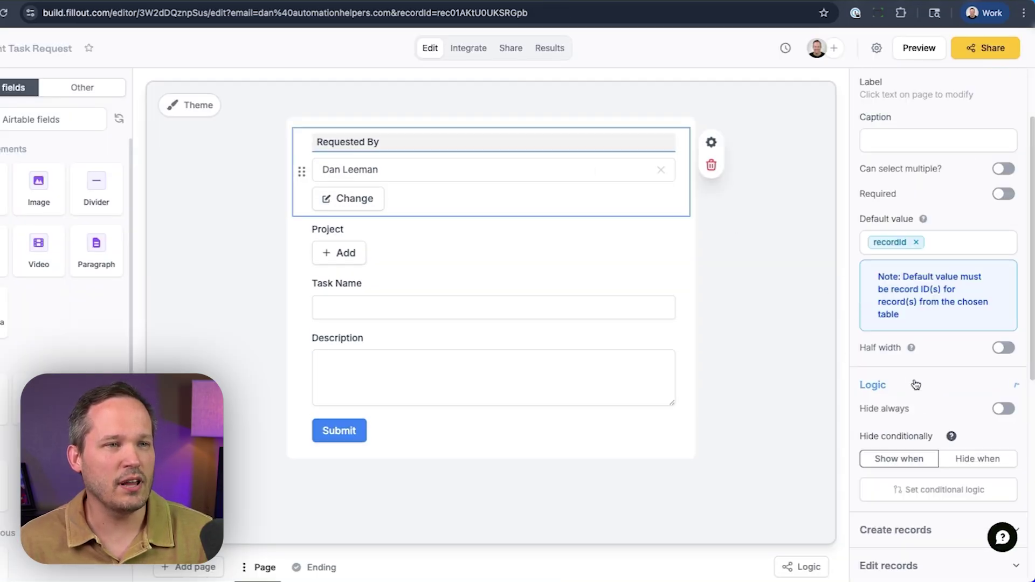
pyautogui.click(1001, 408)
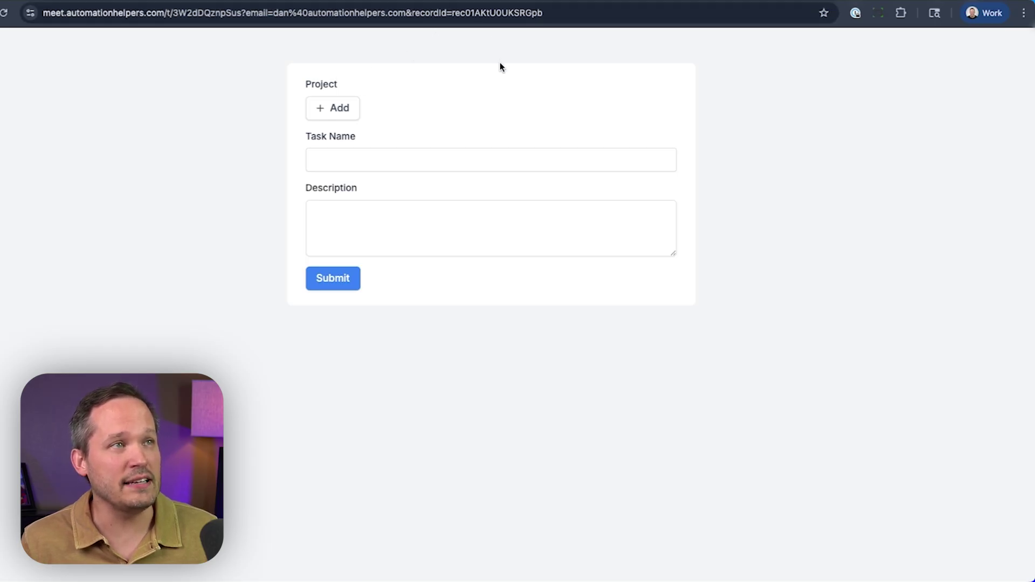
pyautogui.click(344, 319)
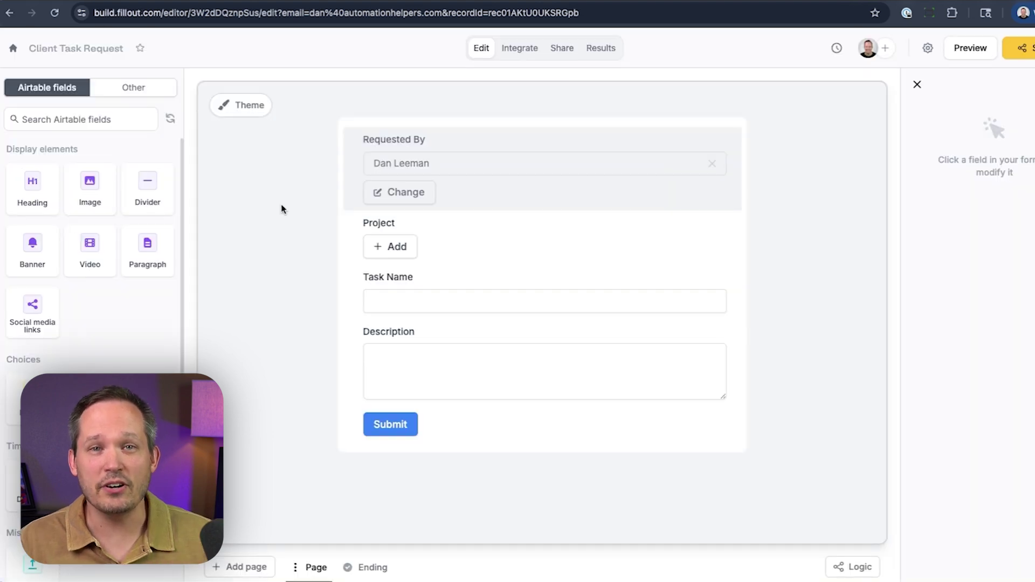
# Step: Add a heading below Requested By reading 'Hi {Requested By > Client Name}, how can we help?'
pyautogui.moveTo(45, 194); pyautogui.dragTo(407, 212)
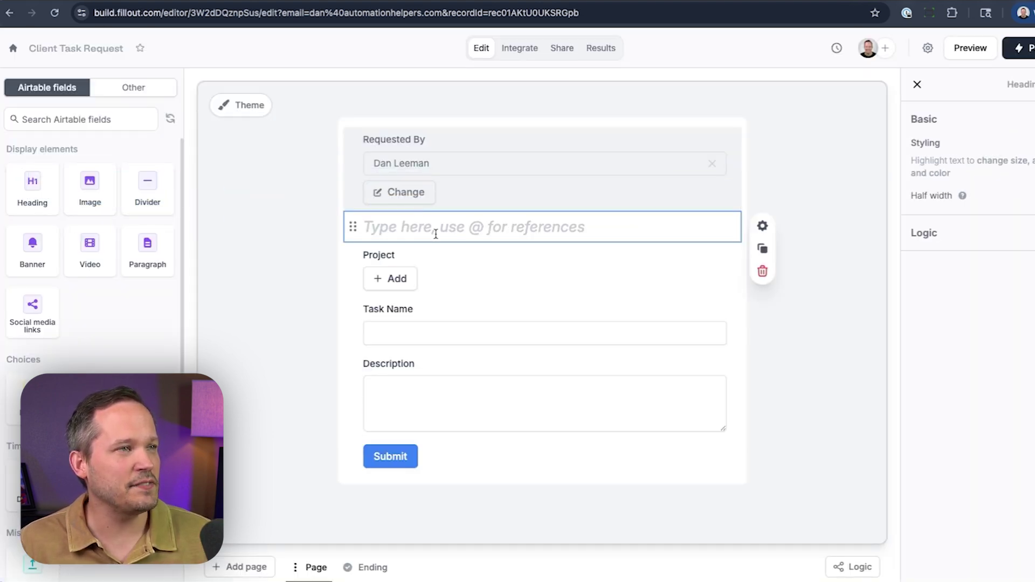
pyautogui.write('Hi @')
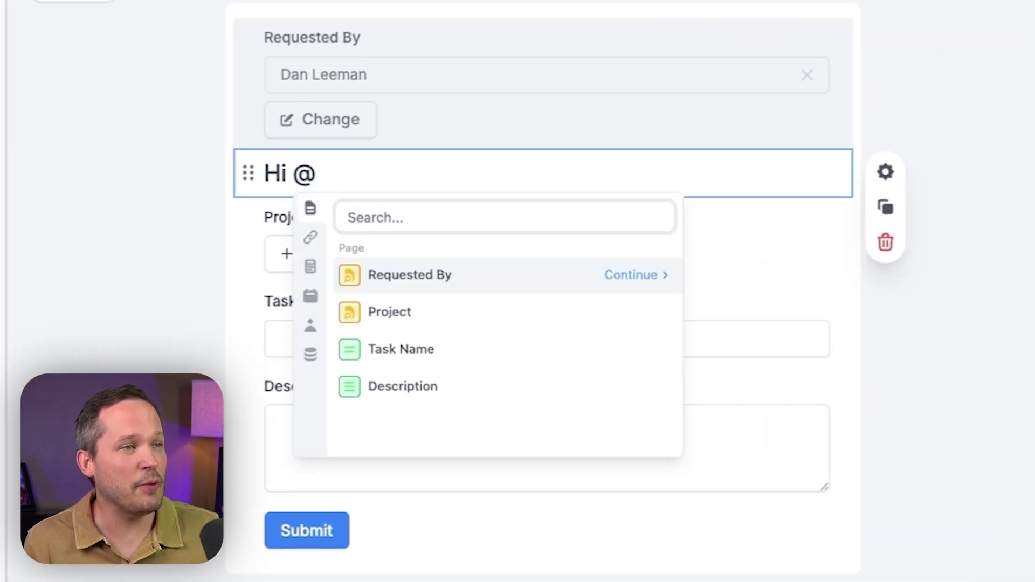
pyautogui.click(315, 237)
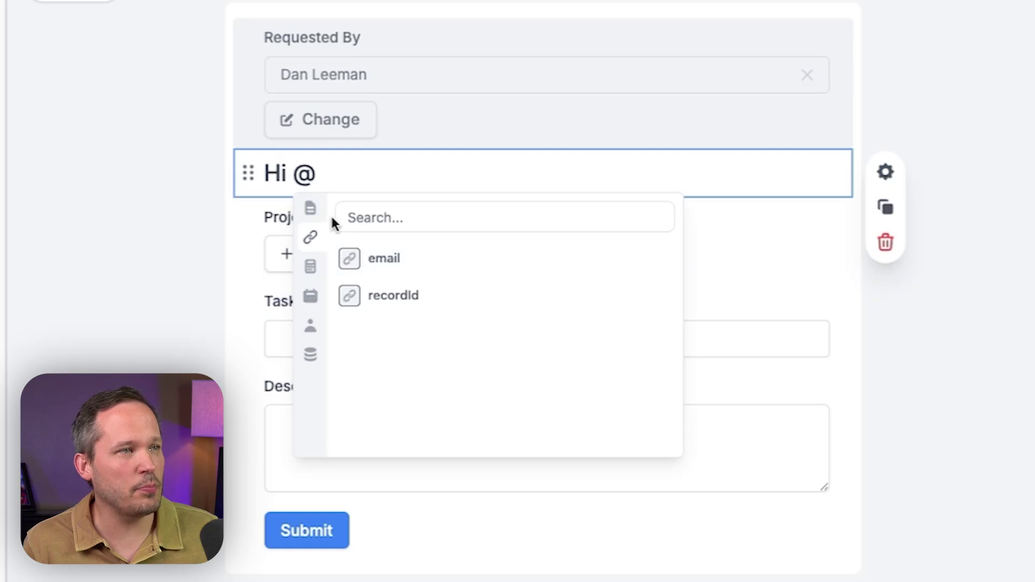
pyautogui.click(311, 211)
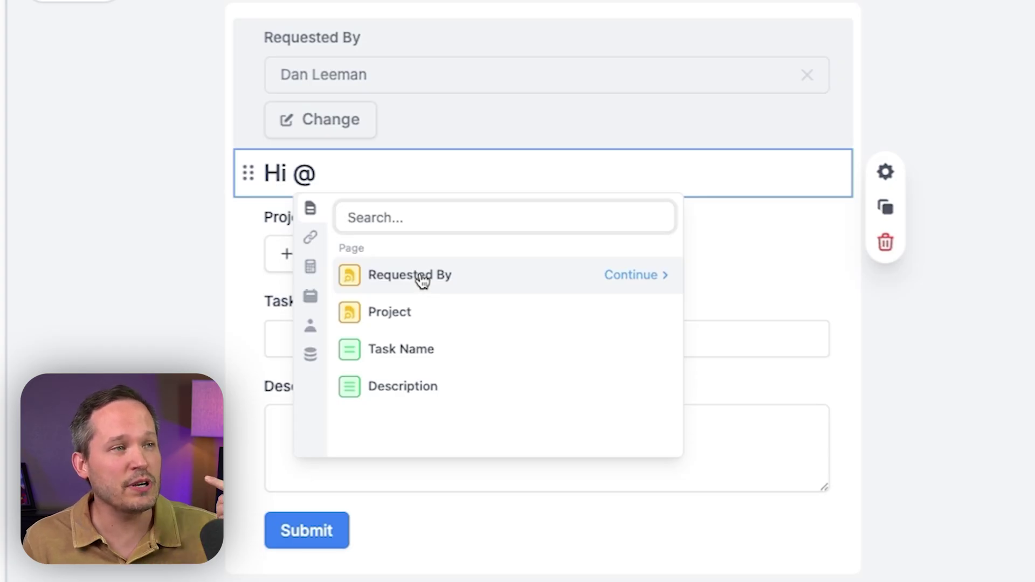
pyautogui.click(621, 280)
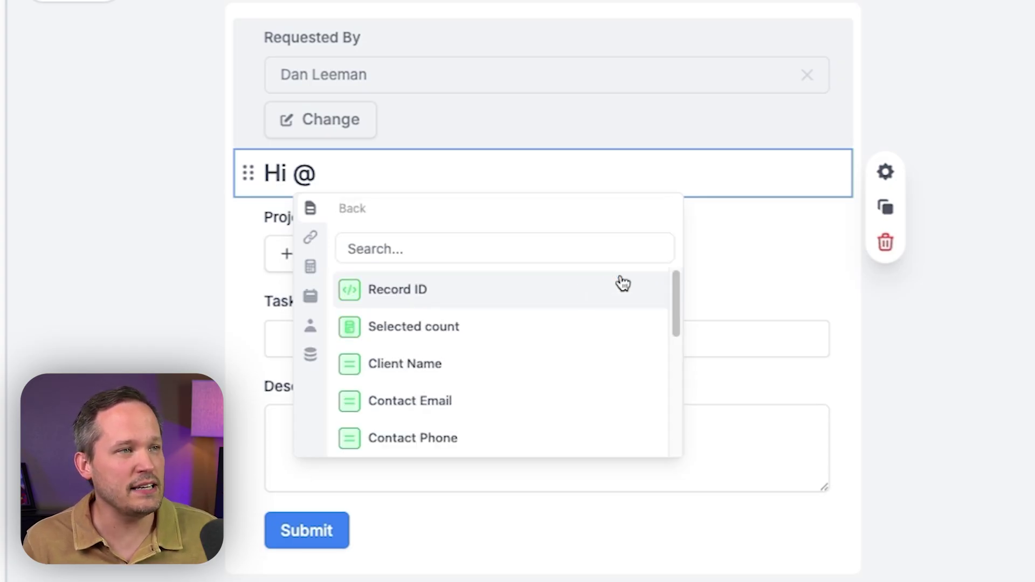
pyautogui.scroll(-1, 545, 342)
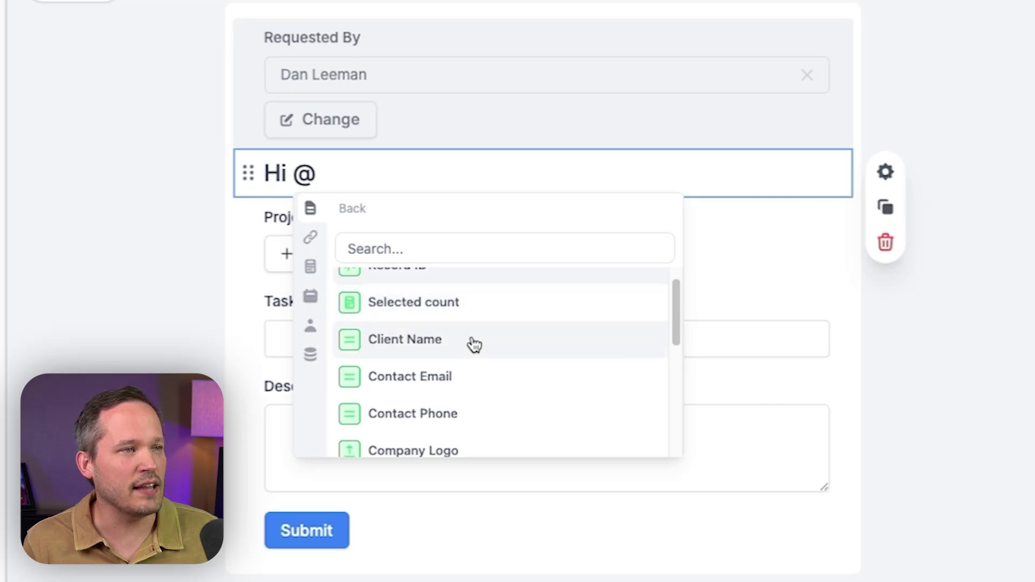
pyautogui.click(471, 339)
pyautogui.write(', how can we help?')
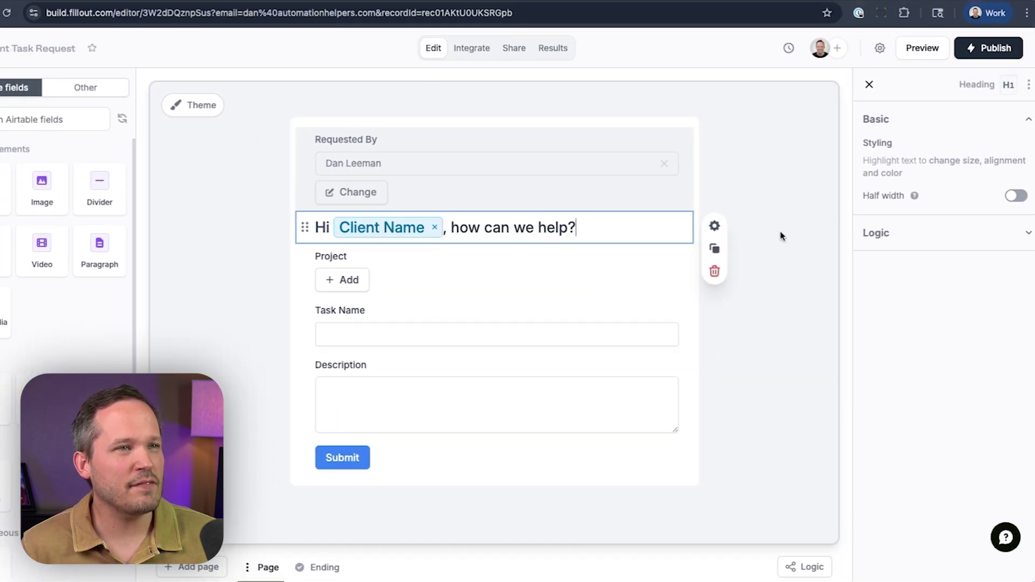
# Step: Publish the updated form and go to its Integrate page
pyautogui.click(781, 236)
pyautogui.click(988, 48)
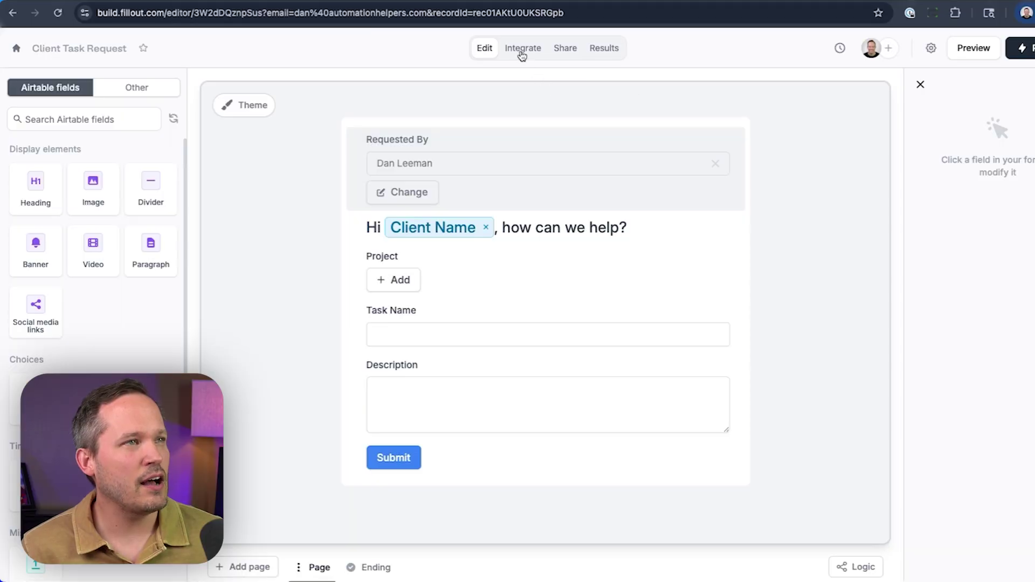
pyautogui.click(522, 54)
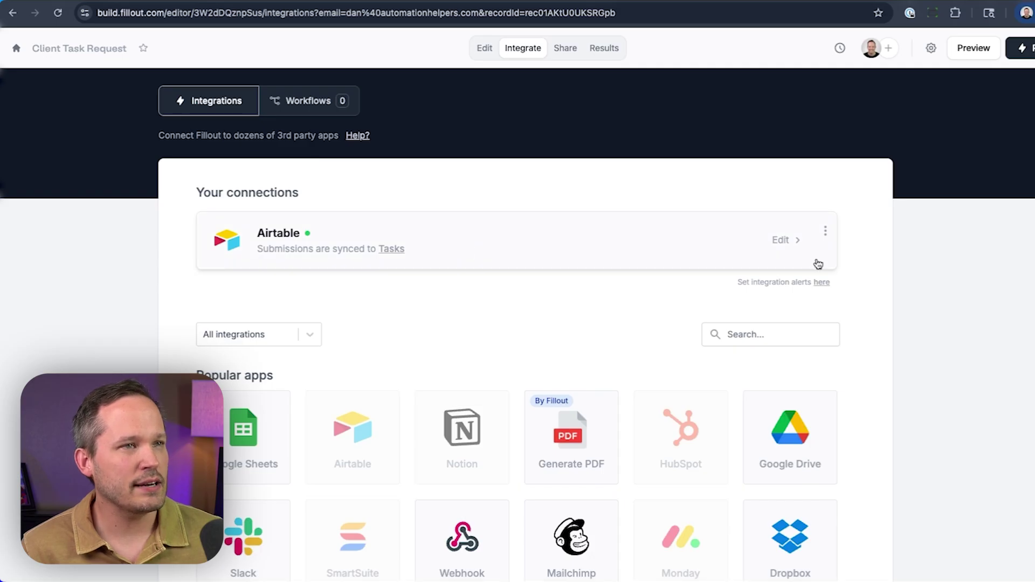
# Step: Add an Airtable pre-fetch record named 'Client Record' using the Client Project Management [Fillout] base
pyautogui.click(781, 239)
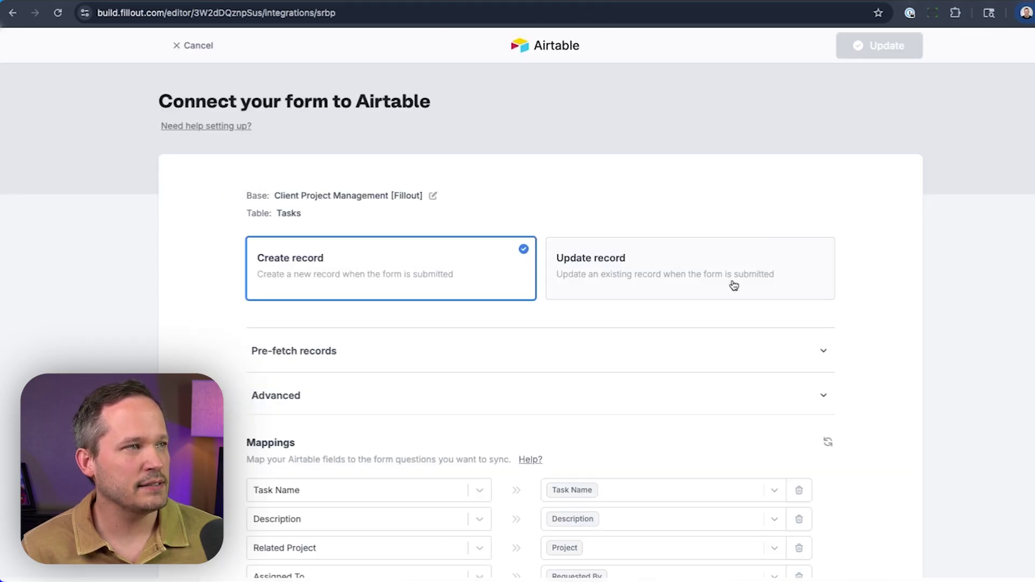
pyautogui.click(803, 348)
pyautogui.scroll(-1, 782, 361)
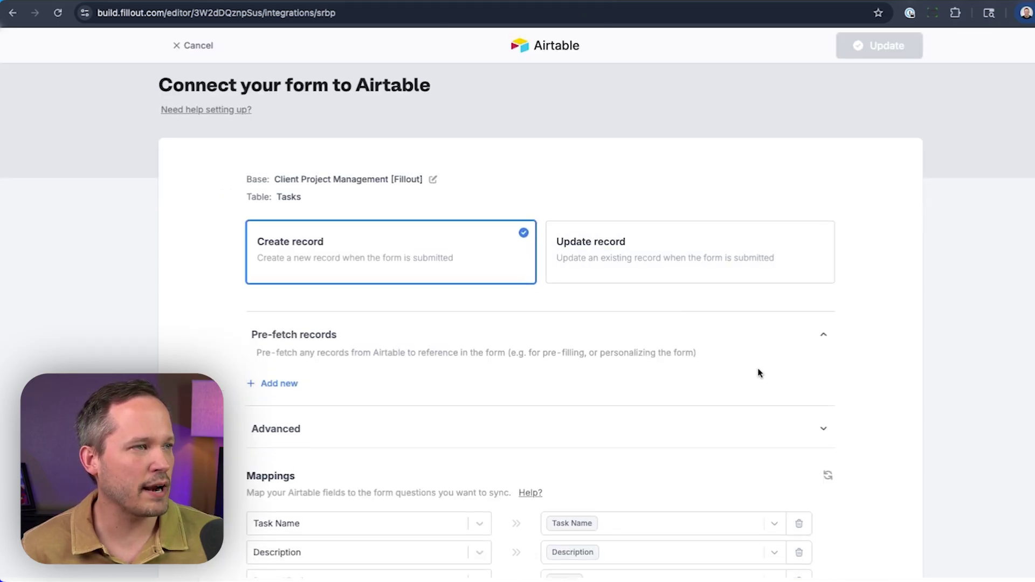
pyautogui.click(285, 384)
pyautogui.write('Client Record')
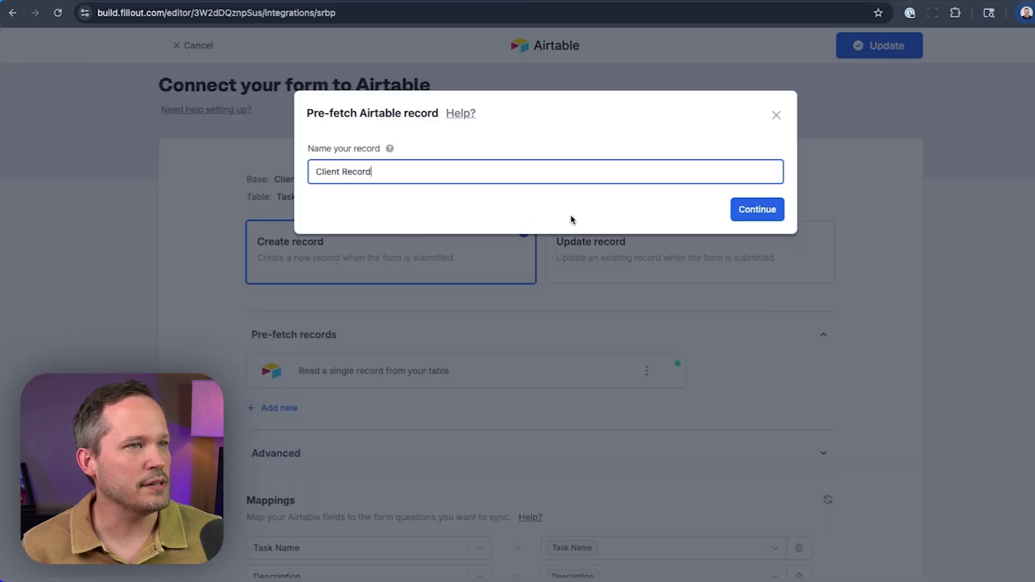
pyautogui.click(770, 204)
pyautogui.write('Fil')
pyautogui.click(469, 268)
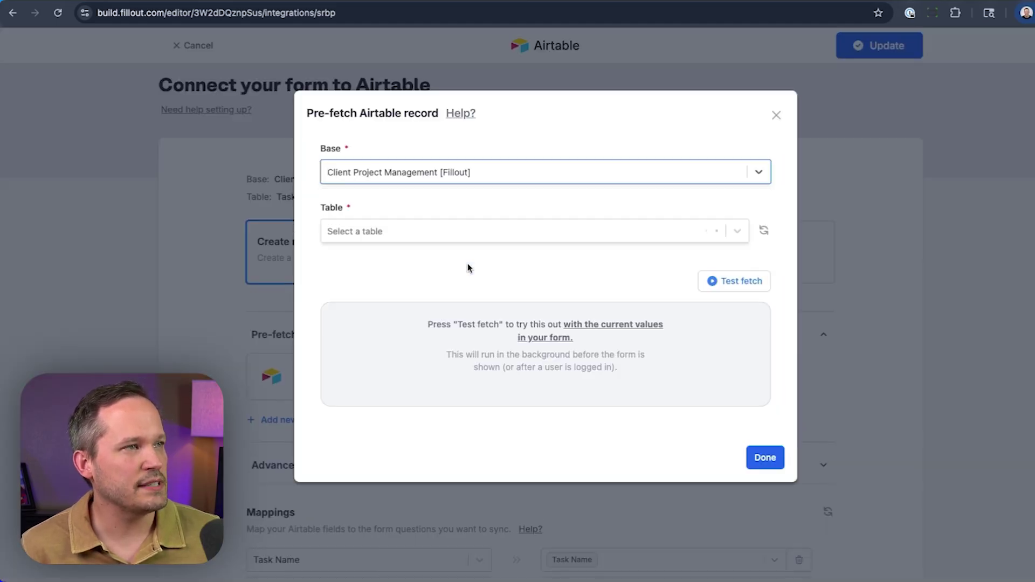
# Step: Fetch it from the Clients table where Contact Email equals the email URL parameter, test, and finish
pyautogui.click(474, 261)
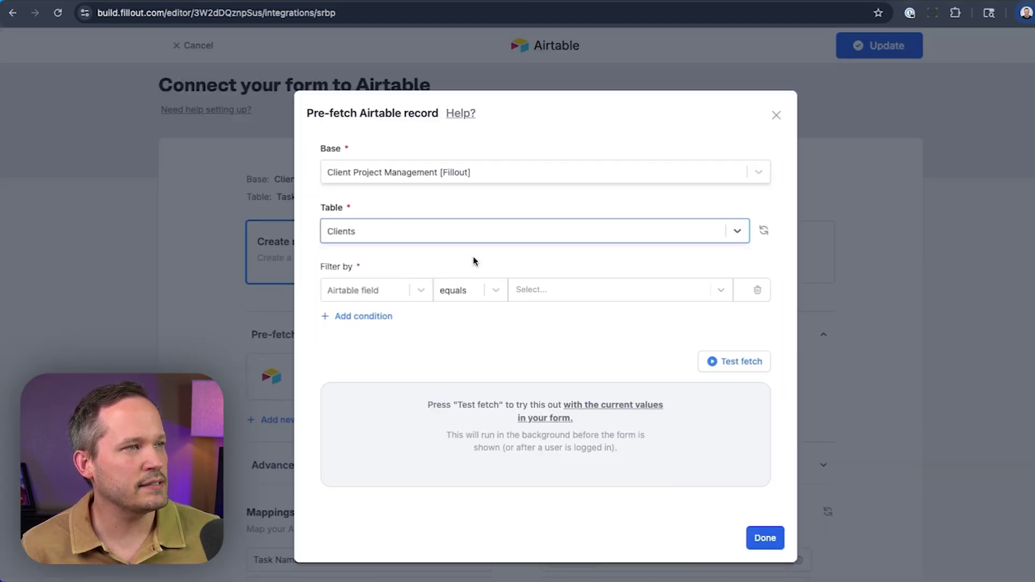
pyautogui.click(378, 290)
pyautogui.click(393, 435)
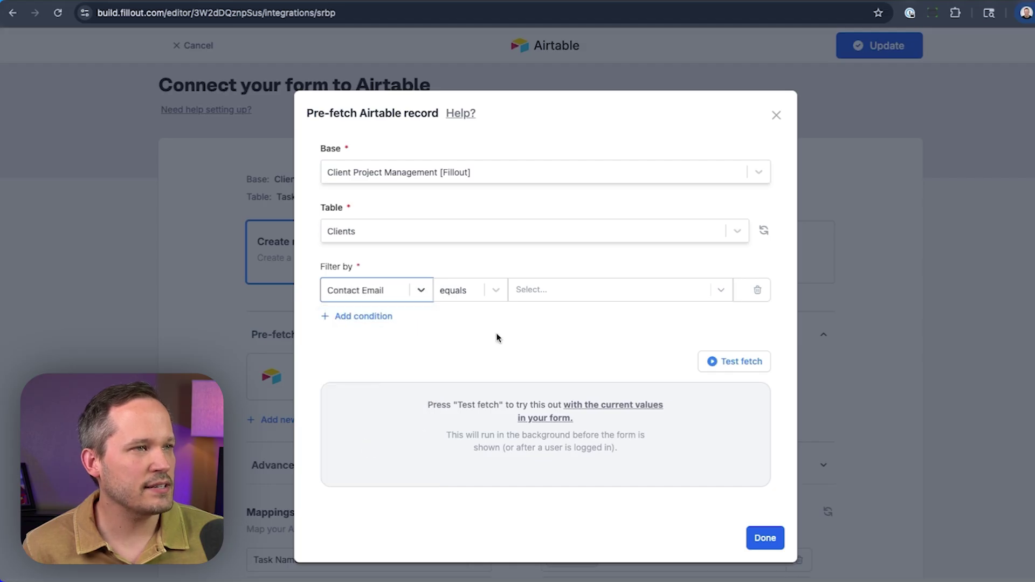
pyautogui.click(694, 292)
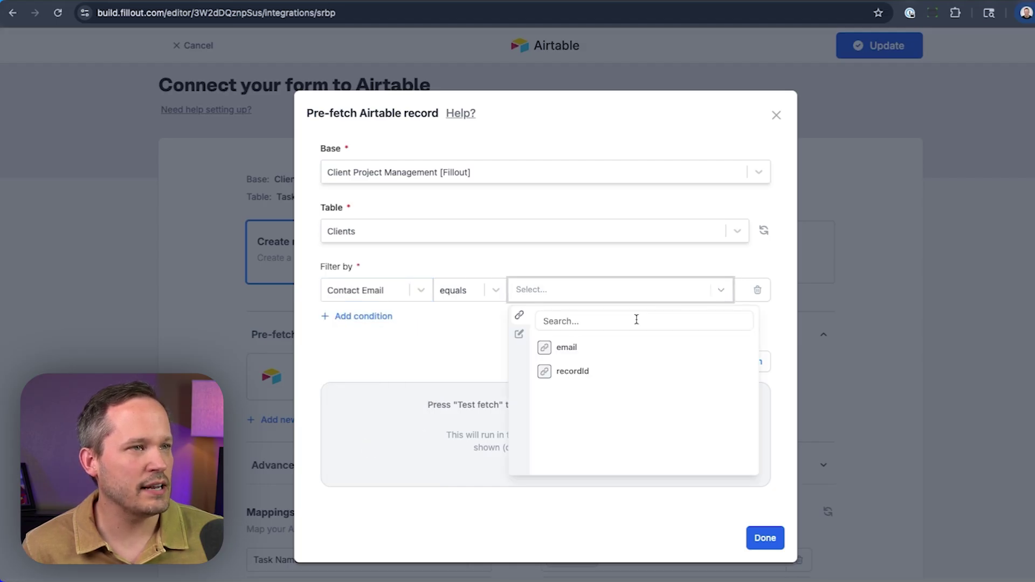
pyautogui.click(588, 352)
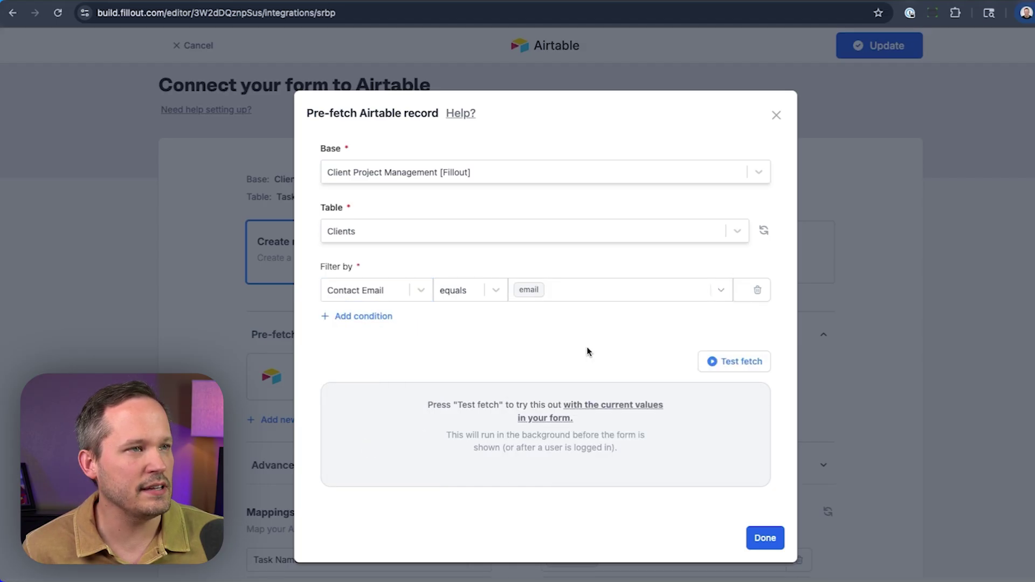
pyautogui.click(735, 371)
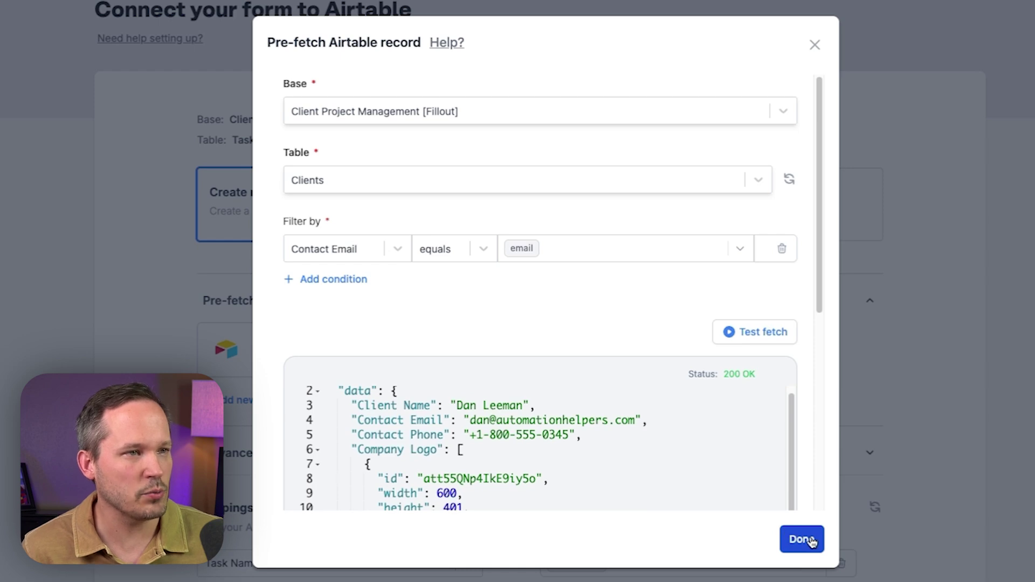
pyautogui.click(811, 541)
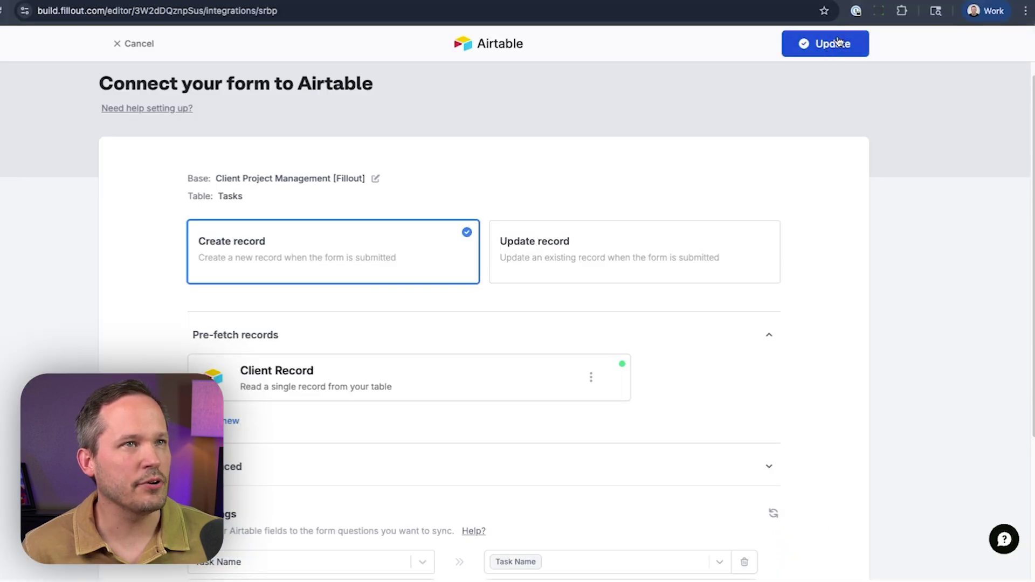
# Step: Save the Airtable connection and remove the recordId default from Requested By
pyautogui.click(833, 43)
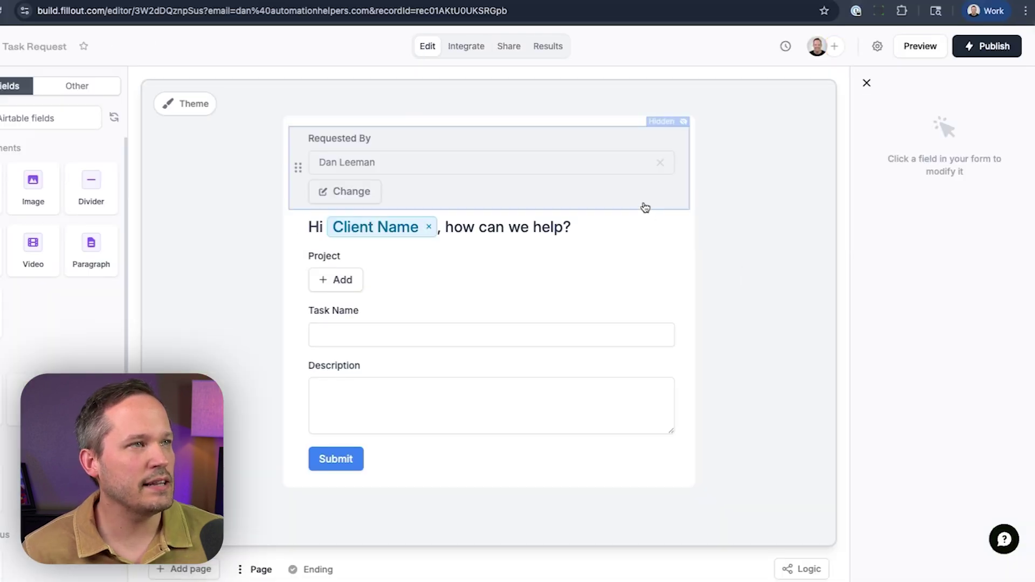
pyautogui.click(644, 207)
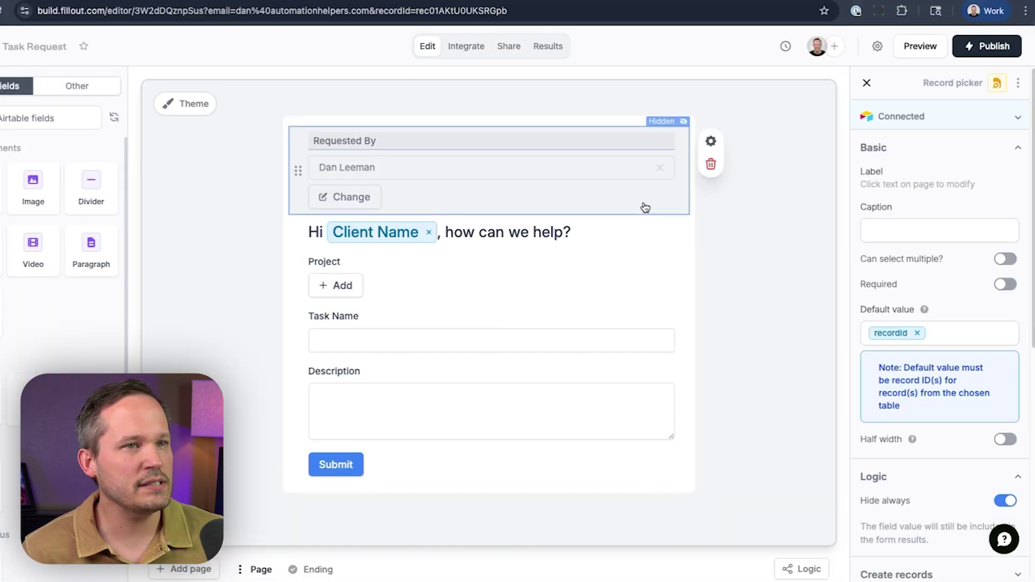
pyautogui.click(917, 332)
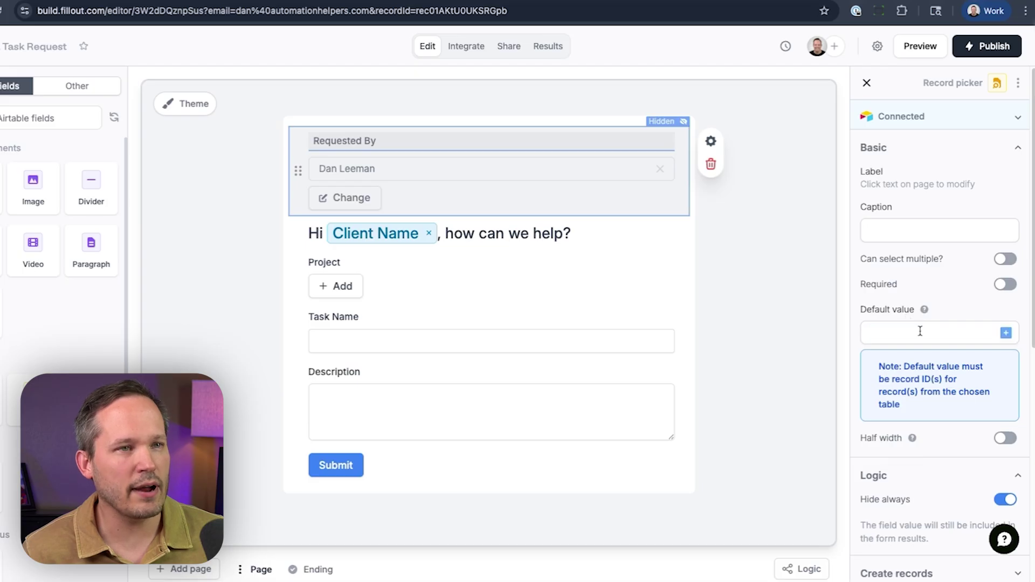
pyautogui.click(1005, 334)
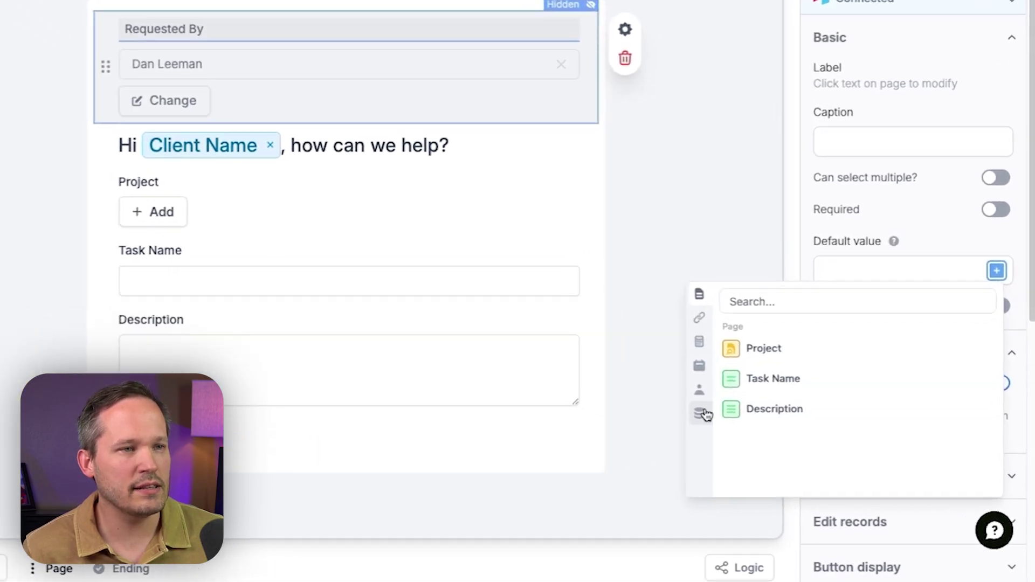
pyautogui.click(770, 446)
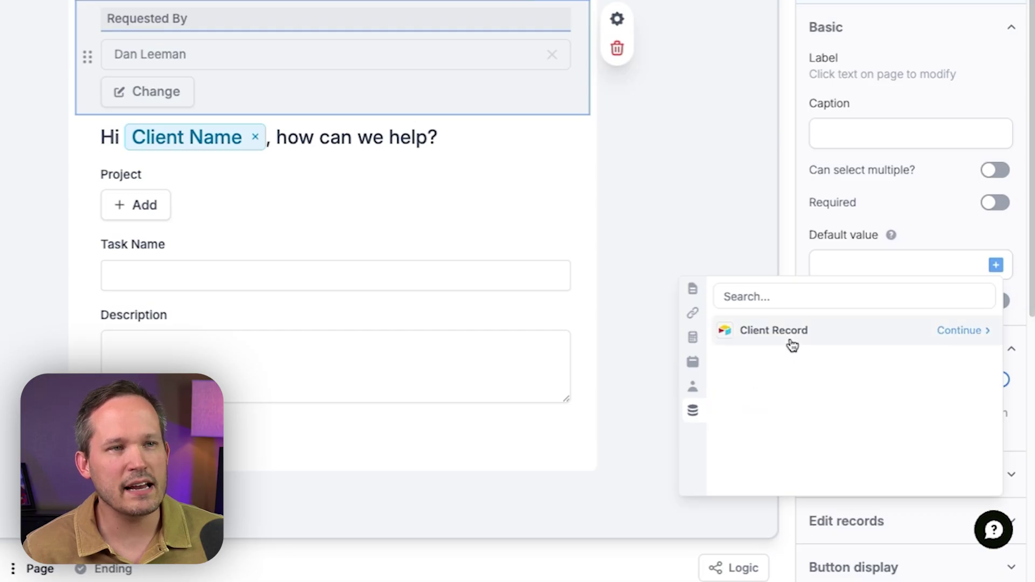
pyautogui.click(970, 330)
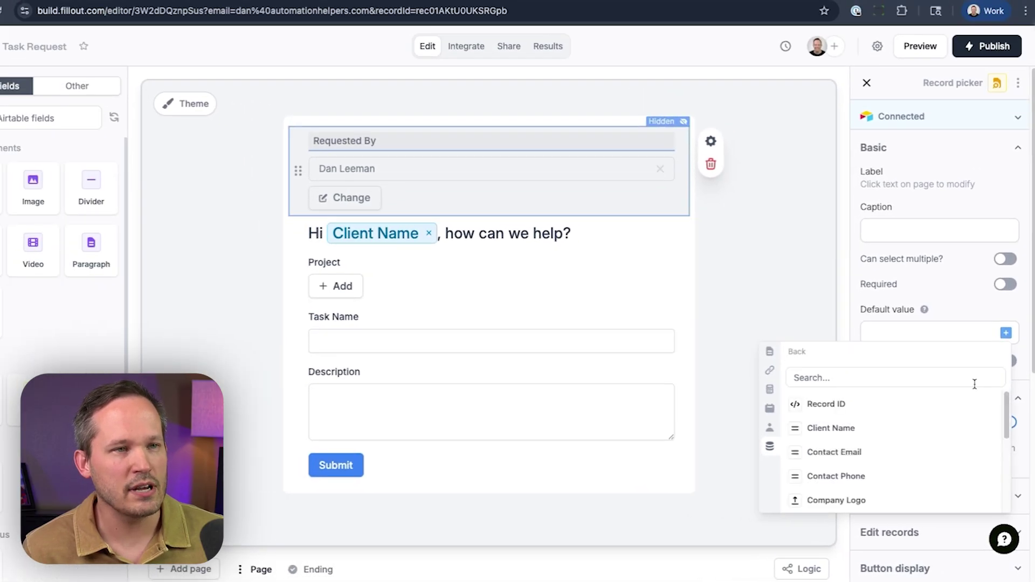
pyautogui.press('Escape')
# Step: Set Requested By's default value to the Client Record's Record ID
pyautogui.click(589, 203)
pyautogui.click(953, 331)
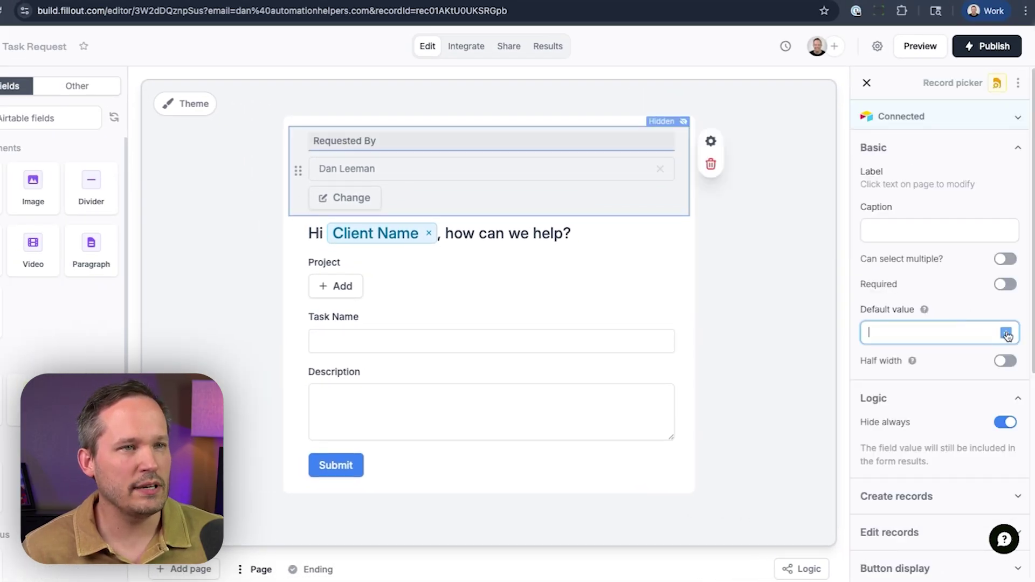
pyautogui.click(1006, 333)
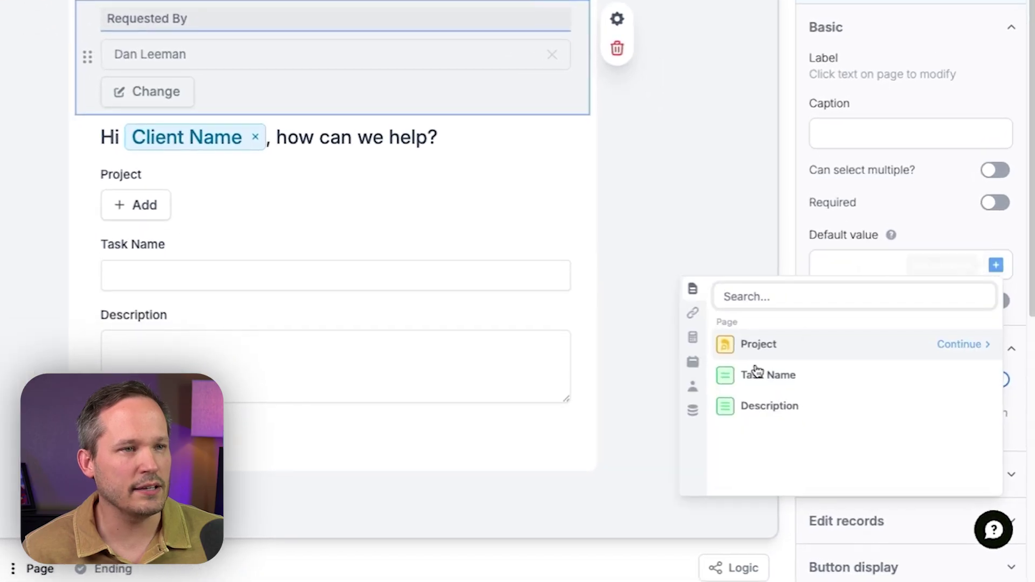
pyautogui.click(696, 412)
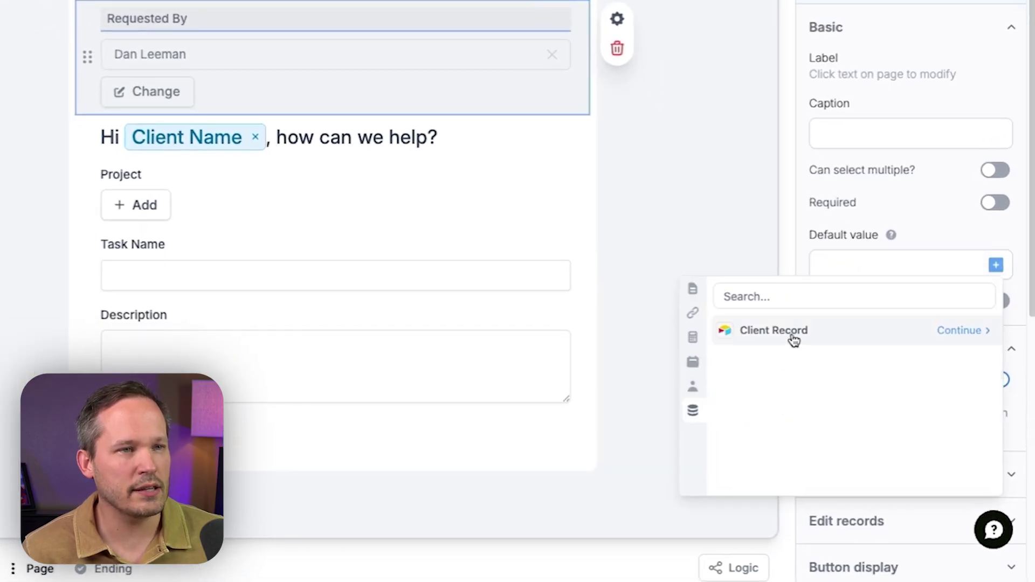
pyautogui.click(941, 332)
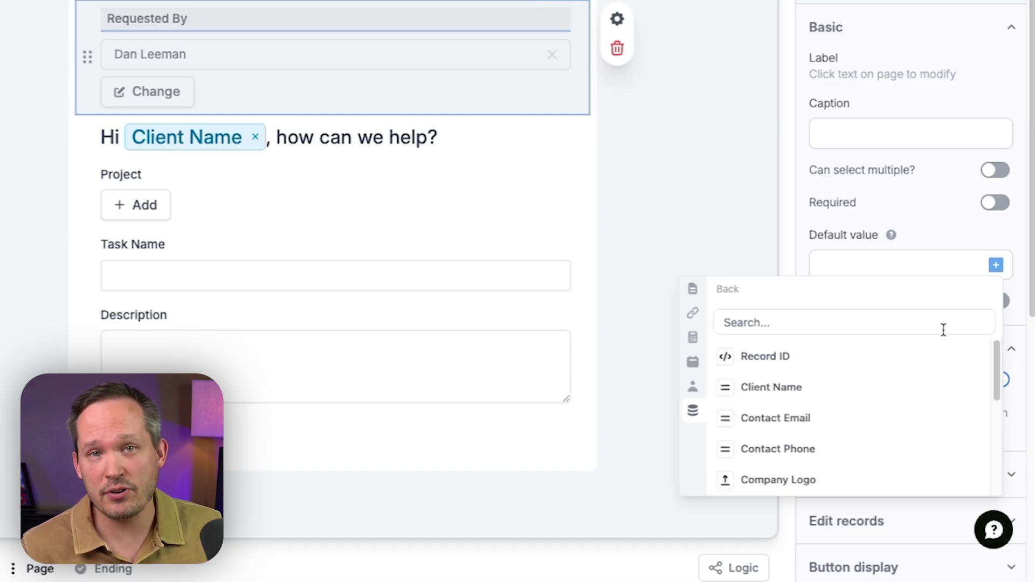
pyautogui.click(832, 355)
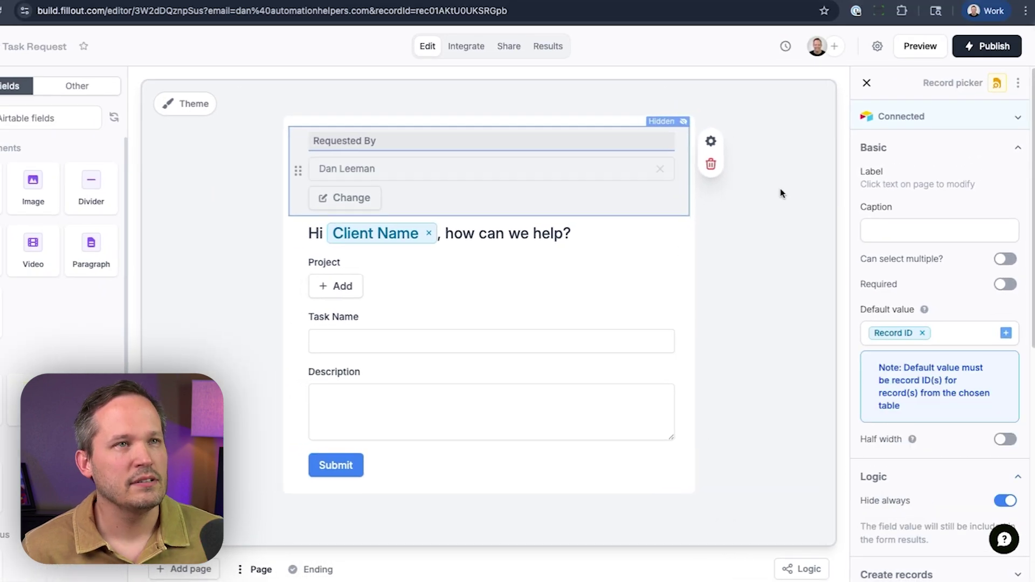
# Step: Publish the form and check that the live Project picker still lists every project
pyautogui.click(980, 48)
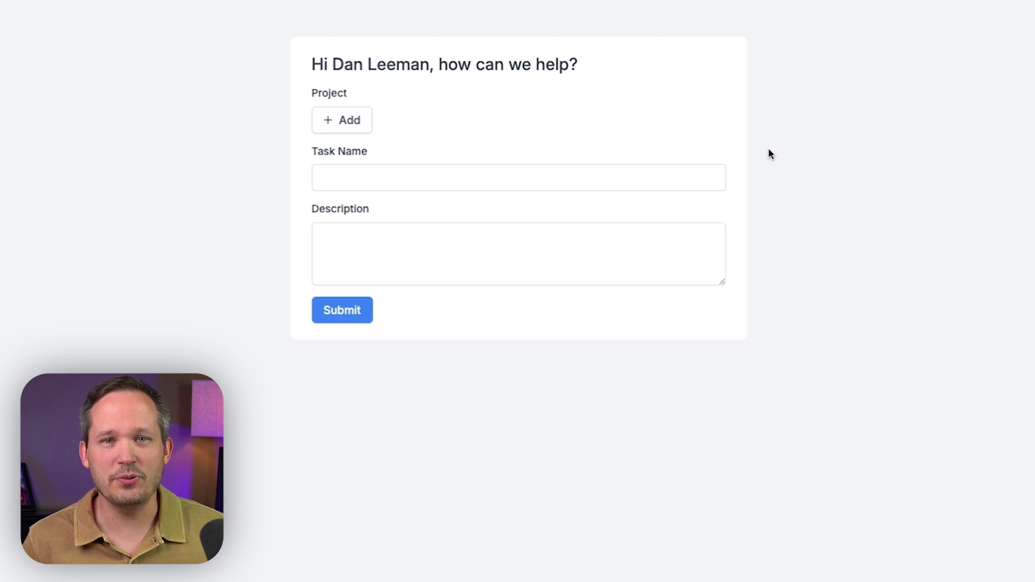
pyautogui.click(325, 127)
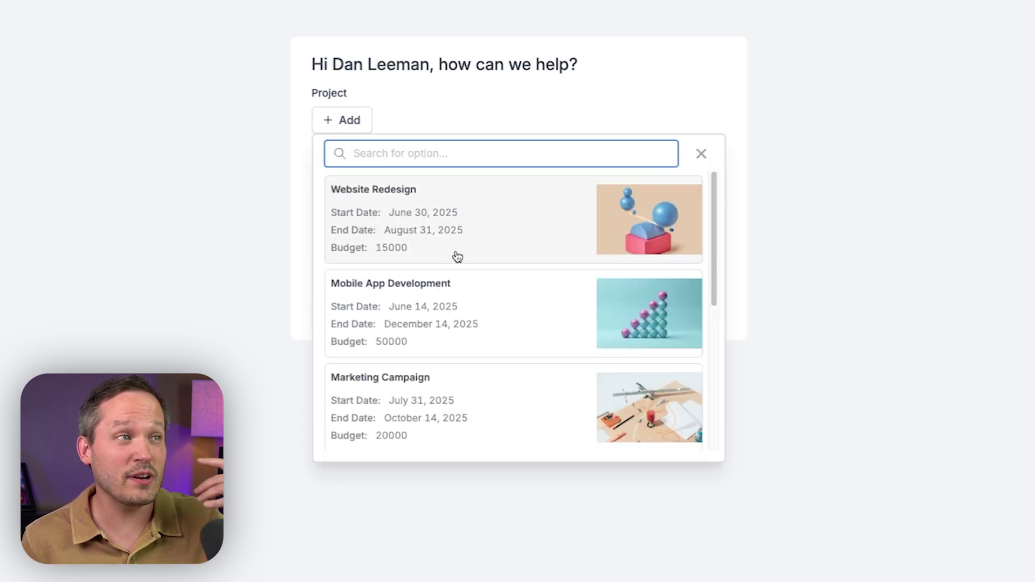
pyautogui.scroll(-5, 457, 256)
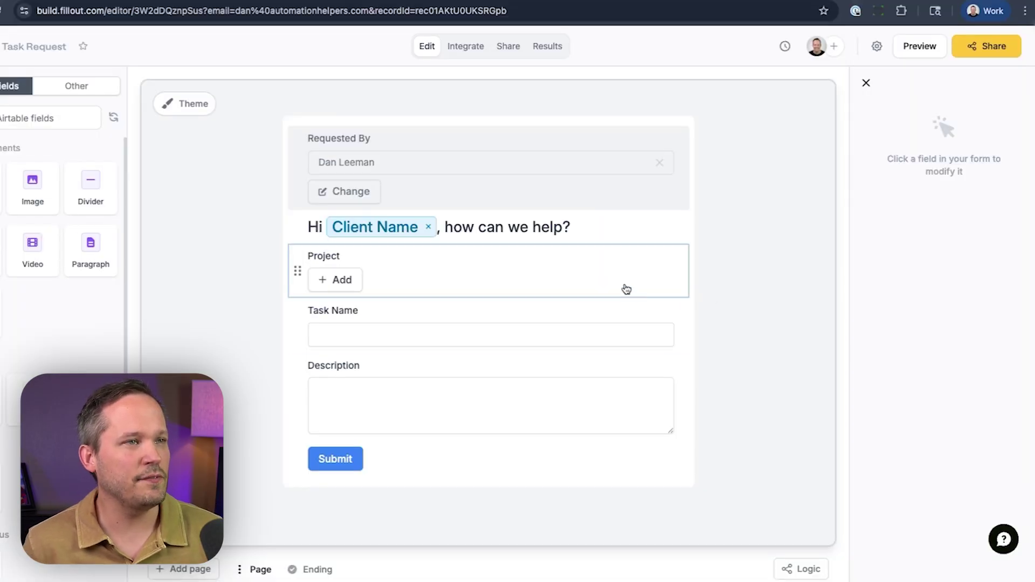
# Step: Open the Project field's Advanced filter settings and add an empty filter condition
pyautogui.click(624, 290)
pyautogui.scroll(-2, 896, 460)
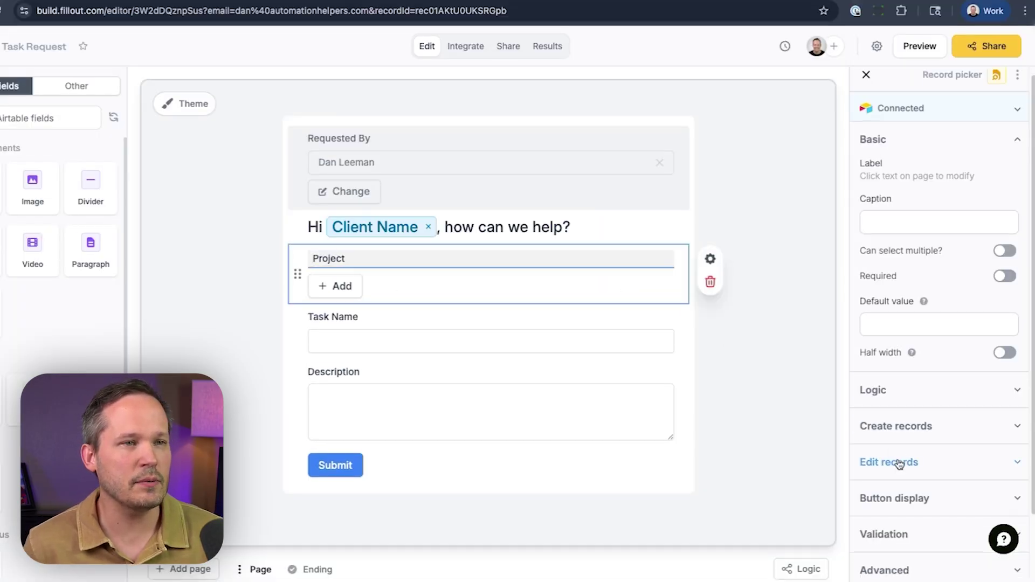
pyautogui.click(895, 491)
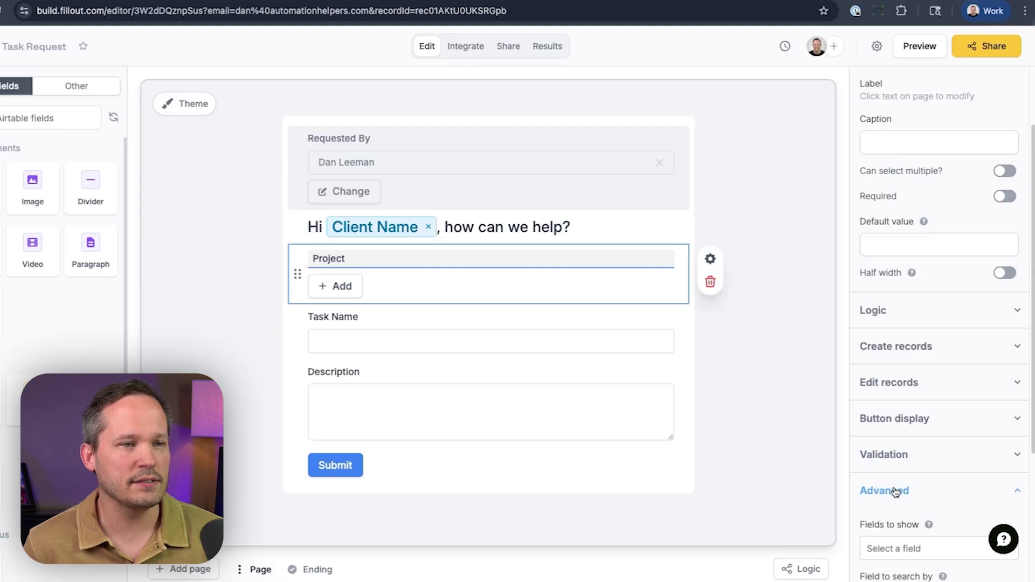
pyautogui.scroll(-4, 895, 491)
pyautogui.click(901, 457)
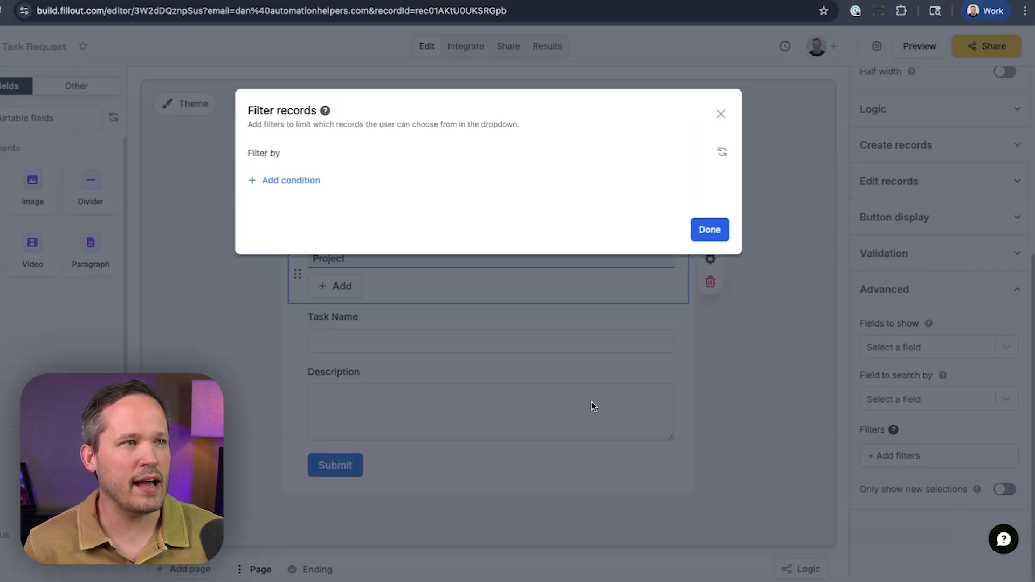
pyautogui.click(291, 180)
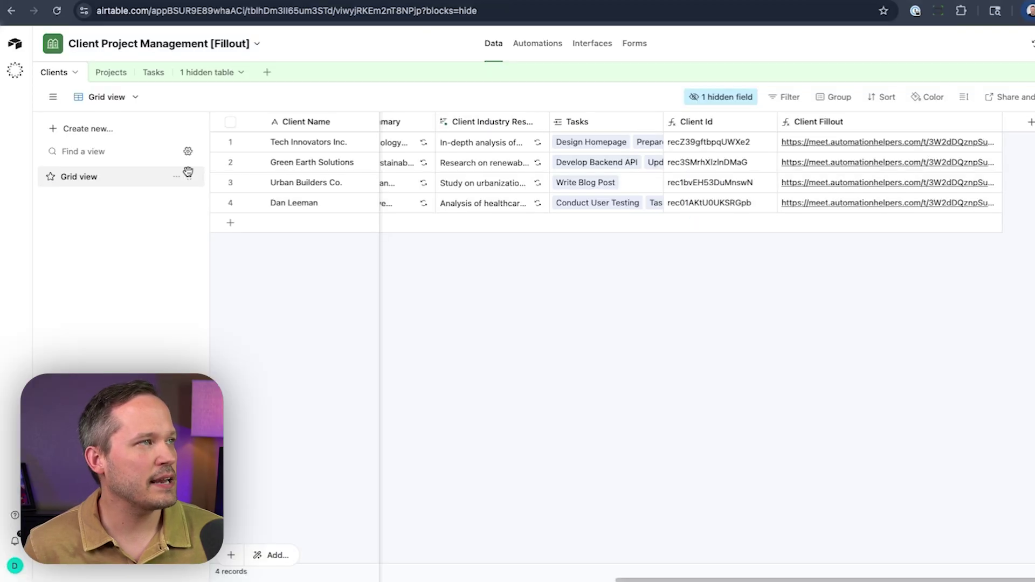
# Step: In Airtable's Projects table, confirm Client Id is a lookup of Client → Client Id and save
pyautogui.click(104, 72)
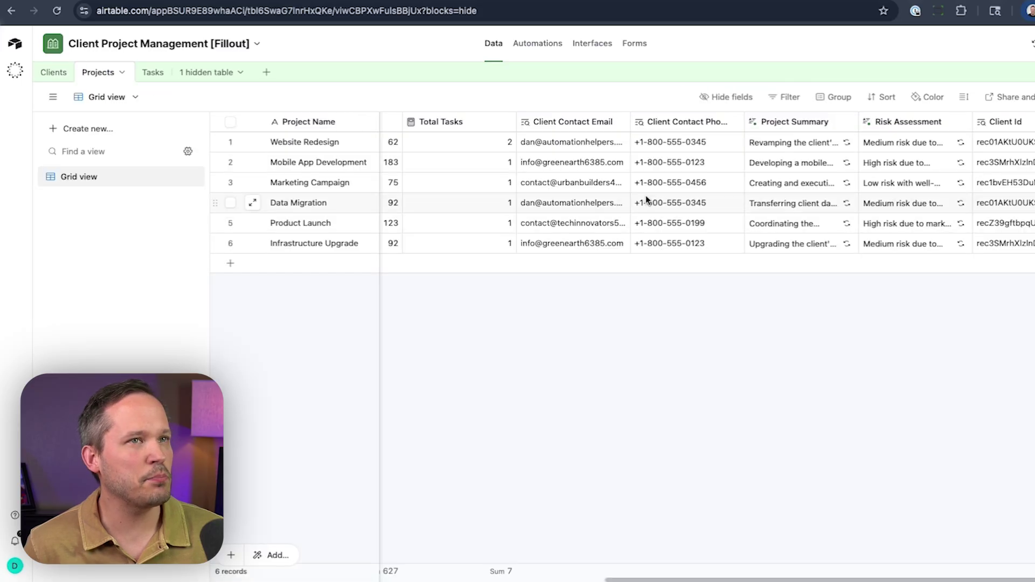
pyautogui.hscroll(3, 644, 200)
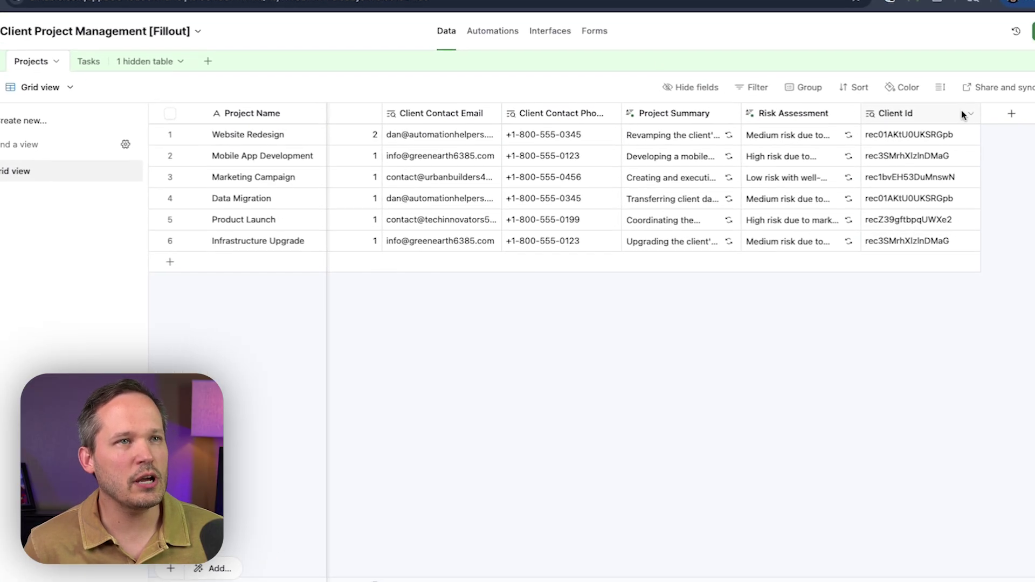
pyautogui.click(970, 114)
pyautogui.click(933, 144)
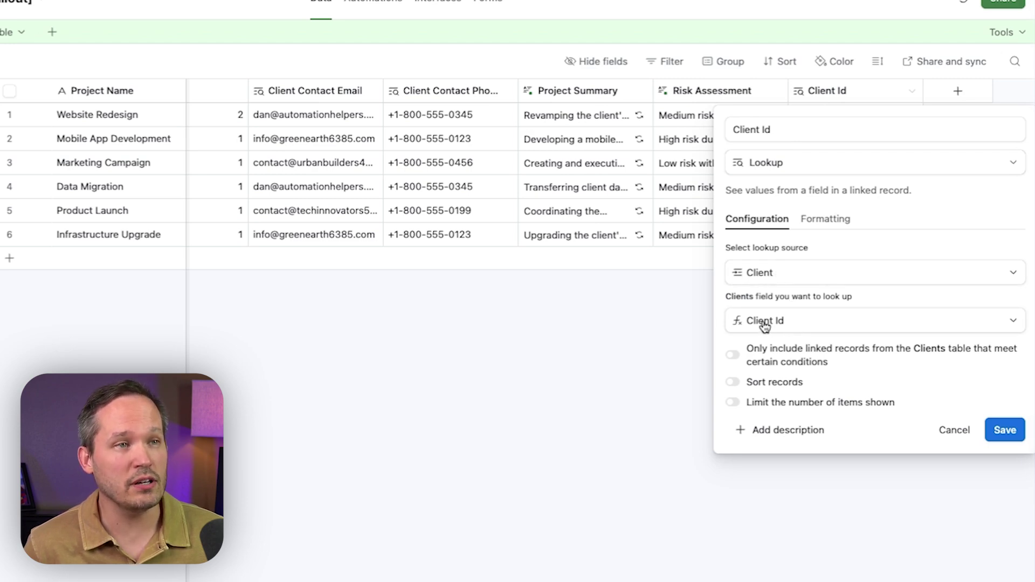
pyautogui.click(1004, 430)
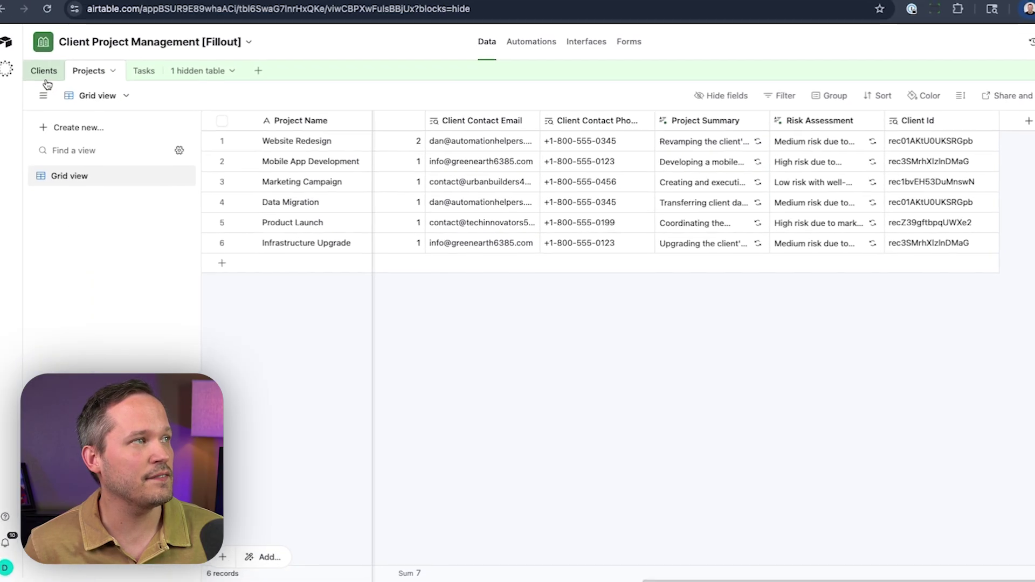
pyautogui.click(54, 72)
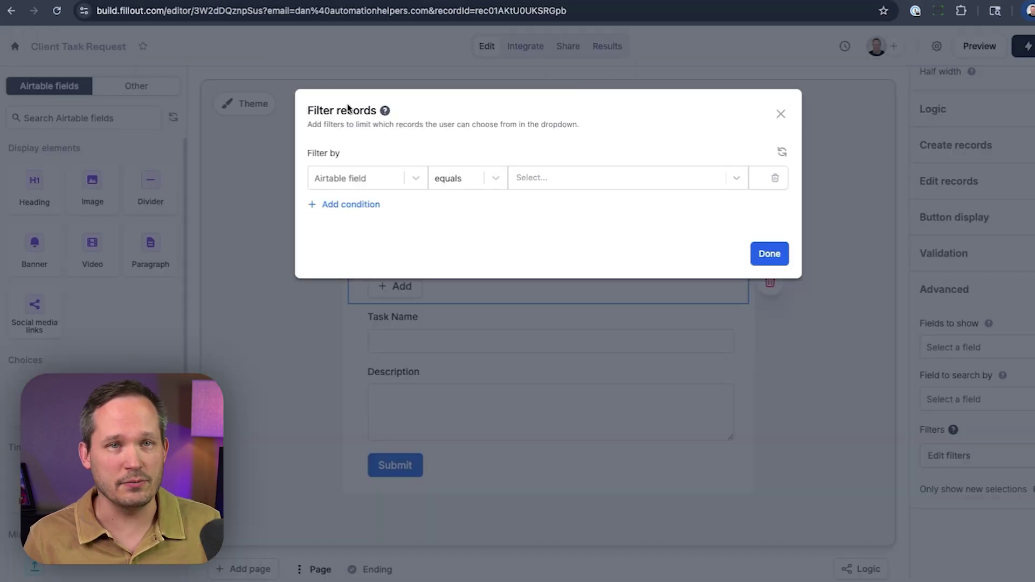
# Step: Filter Project records to Client Id equals Client Record's Record ID, then check the live picker
pyautogui.click(408, 183)
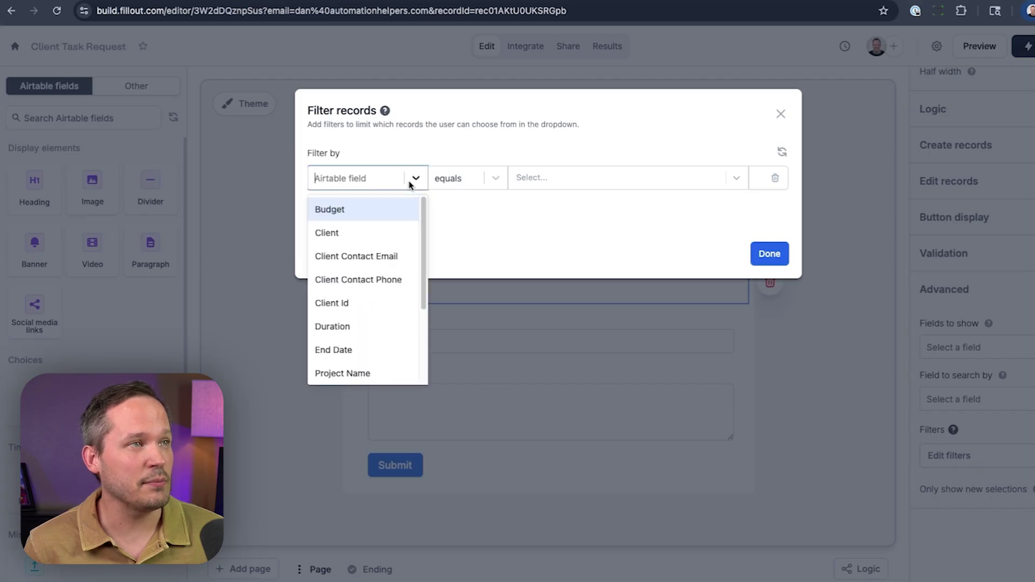
pyautogui.click(384, 297)
pyautogui.click(517, 182)
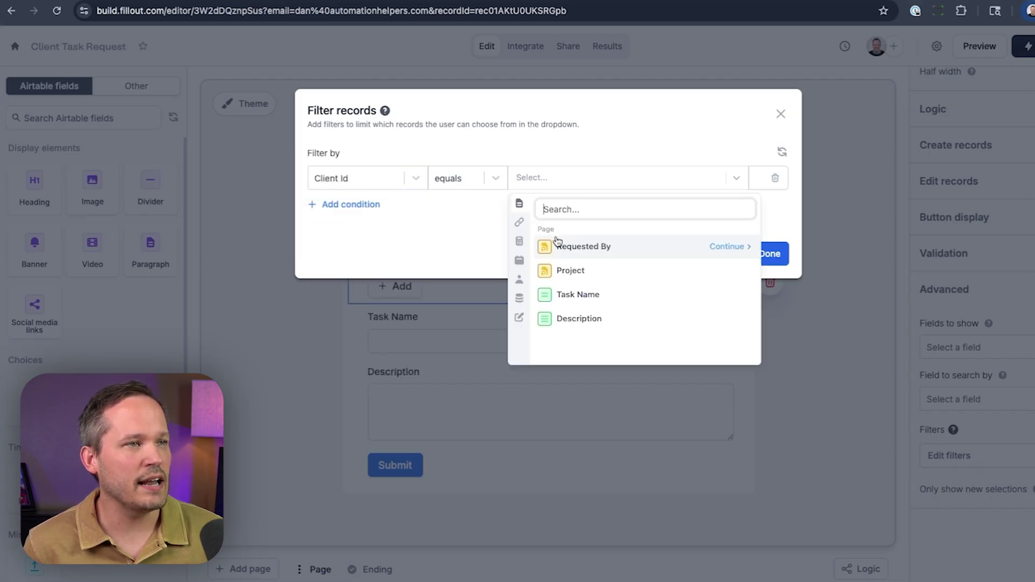
pyautogui.click(519, 298)
pyautogui.click(590, 234)
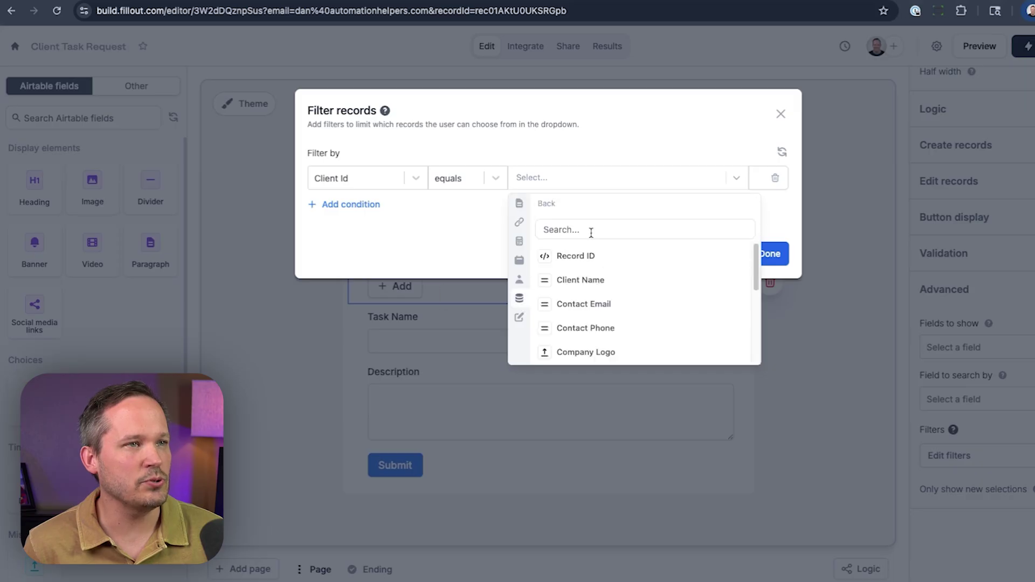
pyautogui.click(588, 255)
pyautogui.click(776, 252)
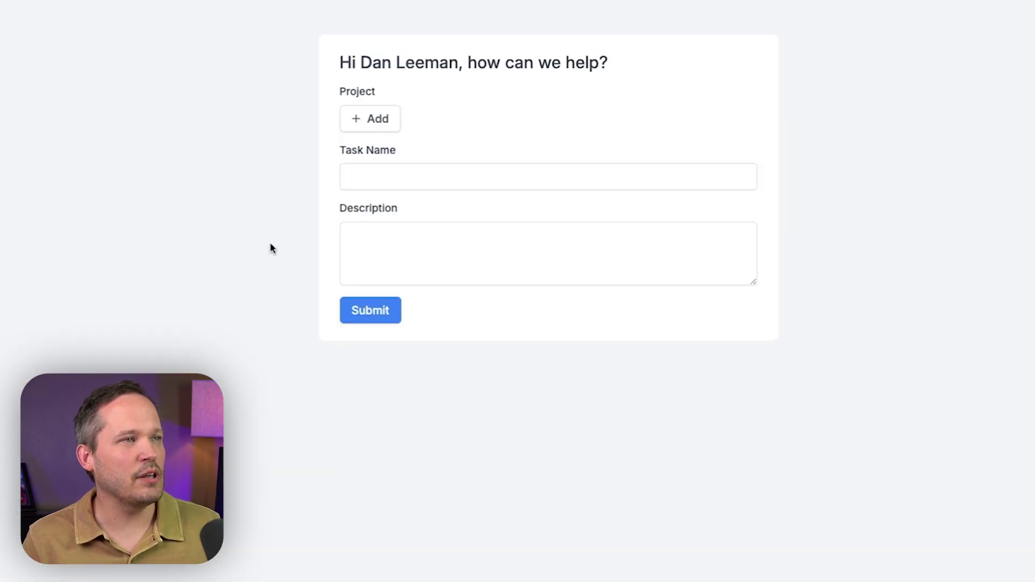
pyautogui.click(357, 129)
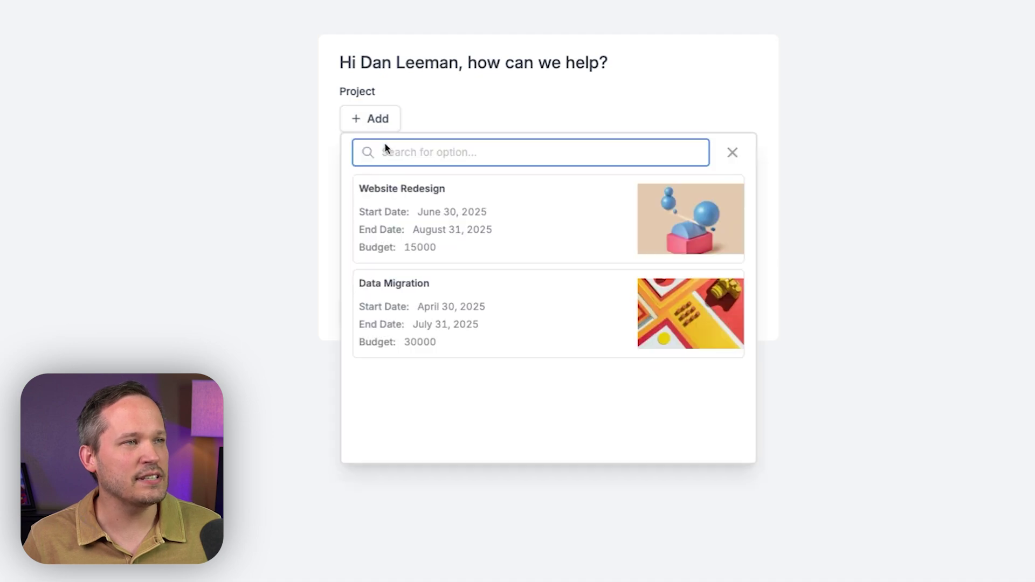